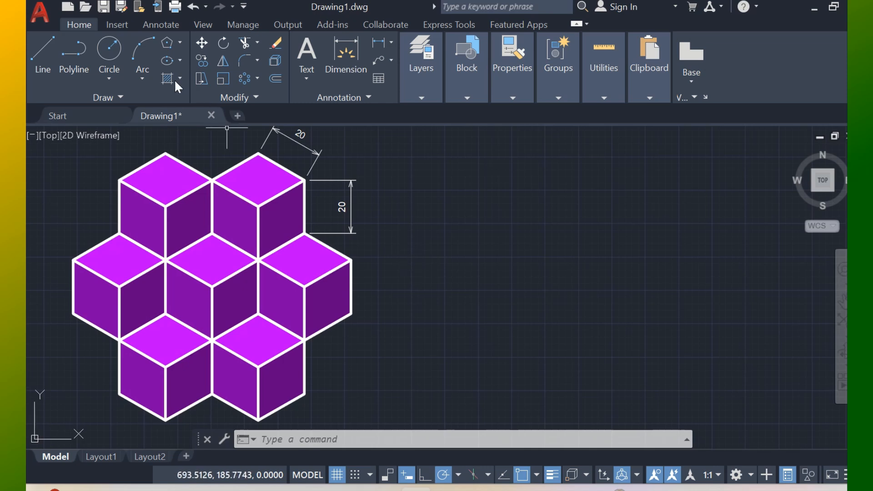
Draw a circle with a radius of 20 in the empty area beside the finished cube pattern
left_click(111, 50)
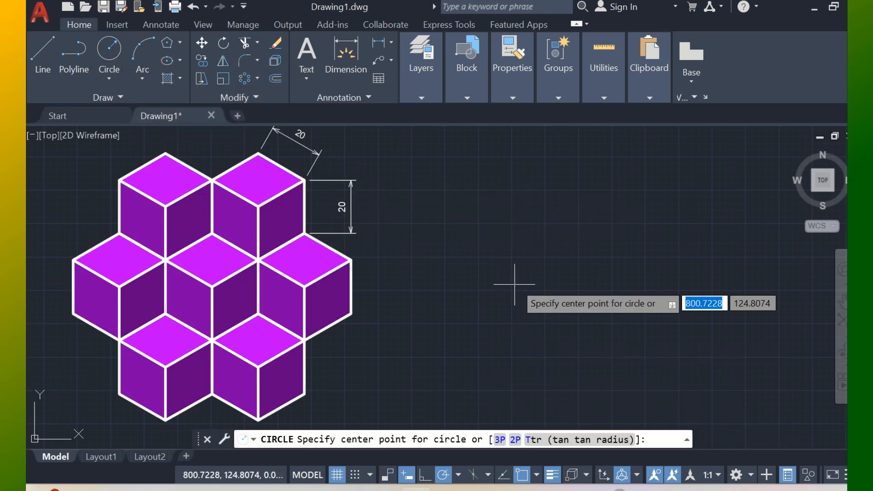
left_click(582, 293)
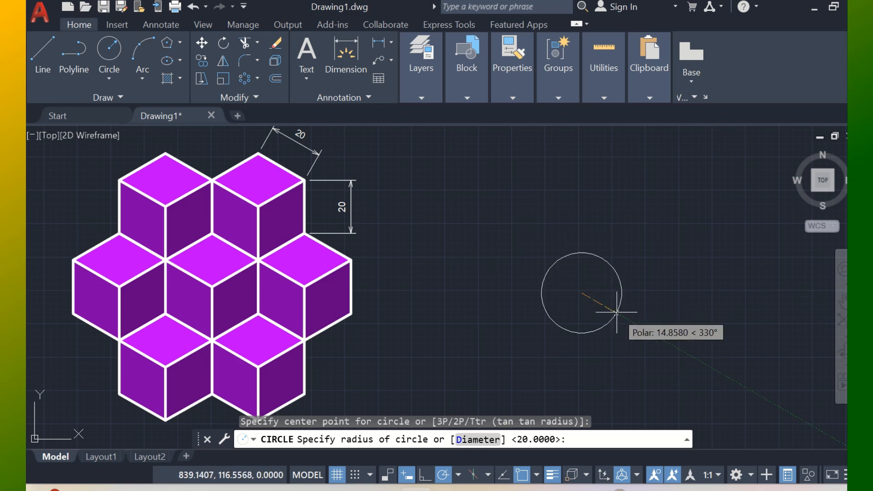
key("Return")
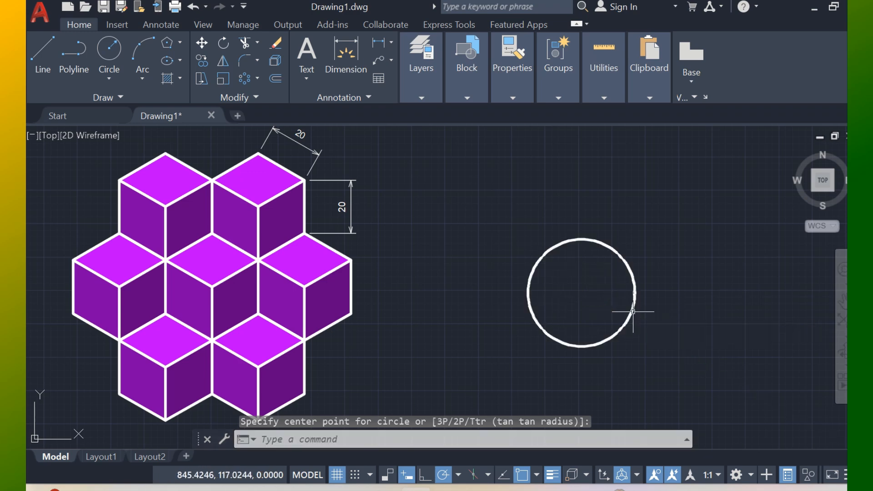
Set the new circle's lineweight to Default and clear the selection
left_click(656, 290)
left_click(630, 293)
left_click(459, 85)
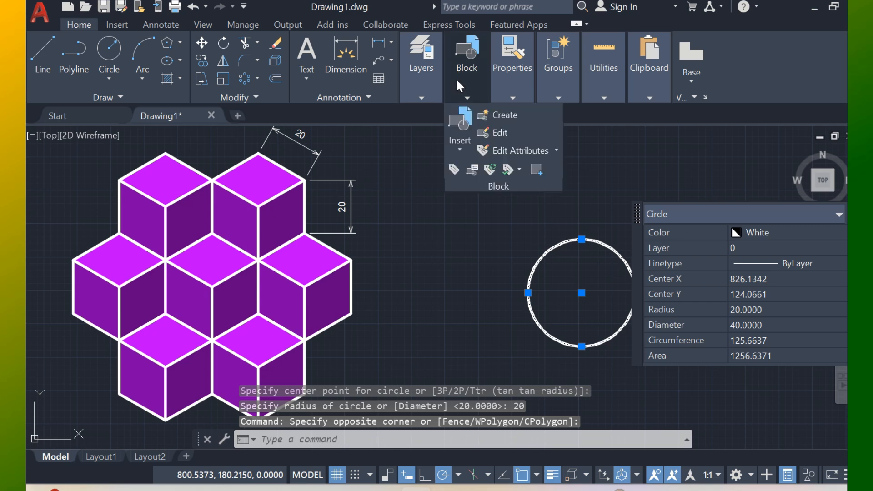
left_click(511, 86)
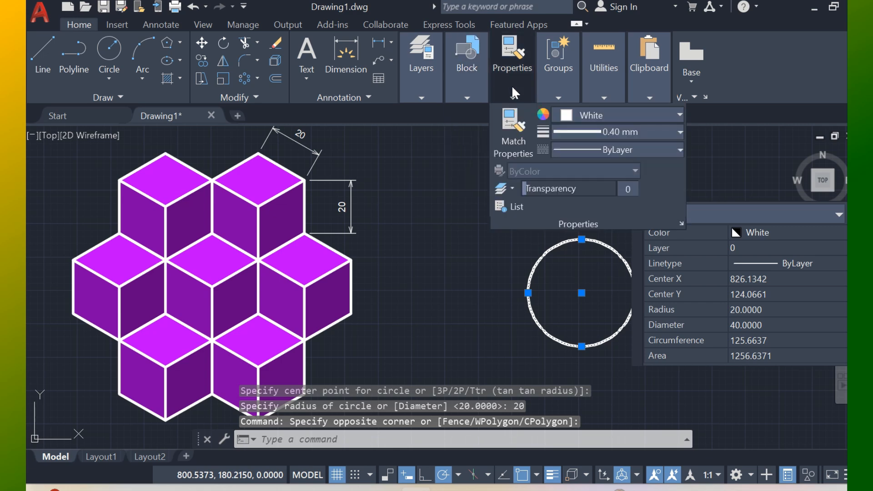
left_click(674, 133)
scroll(648, 173, "up", 5)
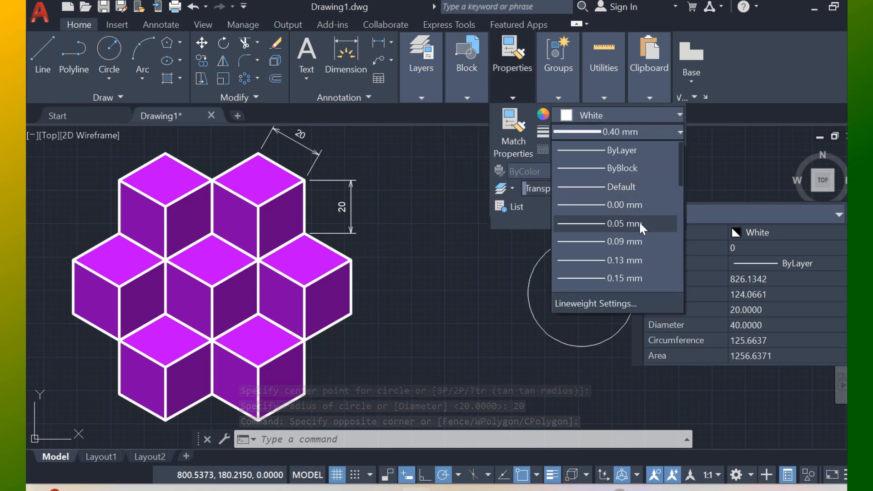
left_click(640, 188)
left_click(473, 259)
key("Escape")
key("Escape")
key("Escape")
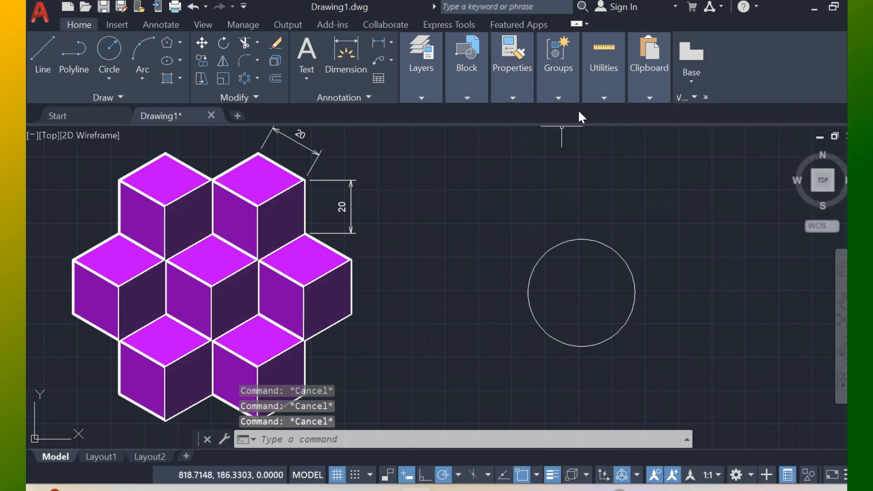
Choose 0.40 mm as the current lineweight for new objects
left_click(514, 91)
left_click(667, 130)
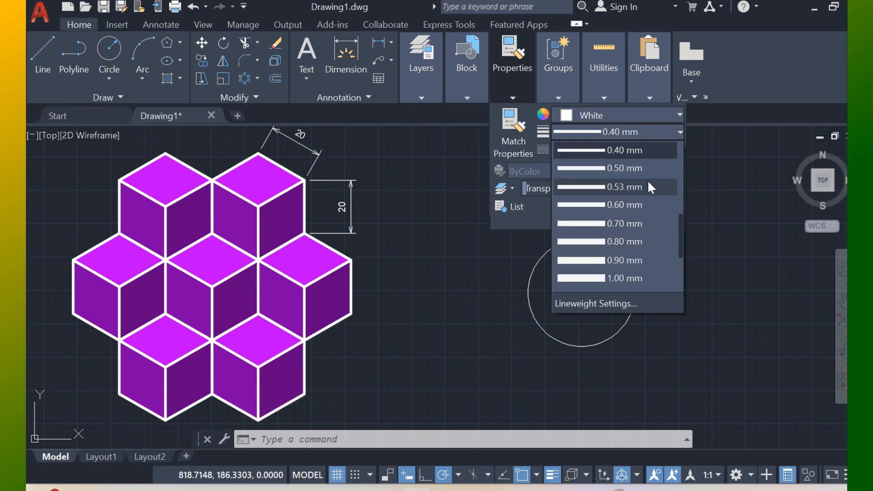
left_click(645, 152)
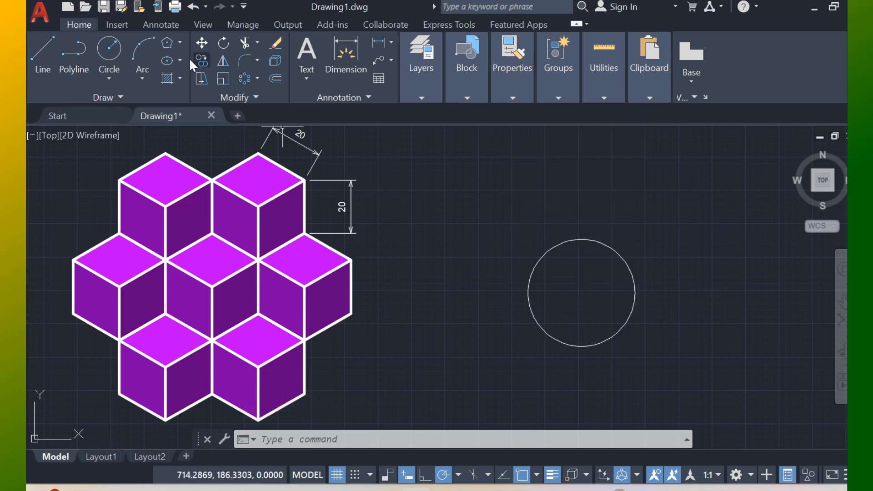
Draw a six-sided polygon centred on the circle, inscribed in a circle of radius 20
left_click(167, 43)
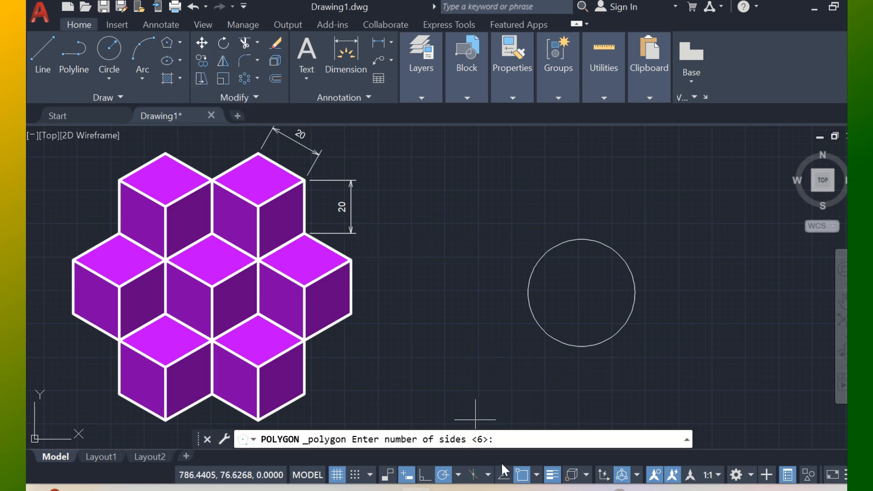
key("Return")
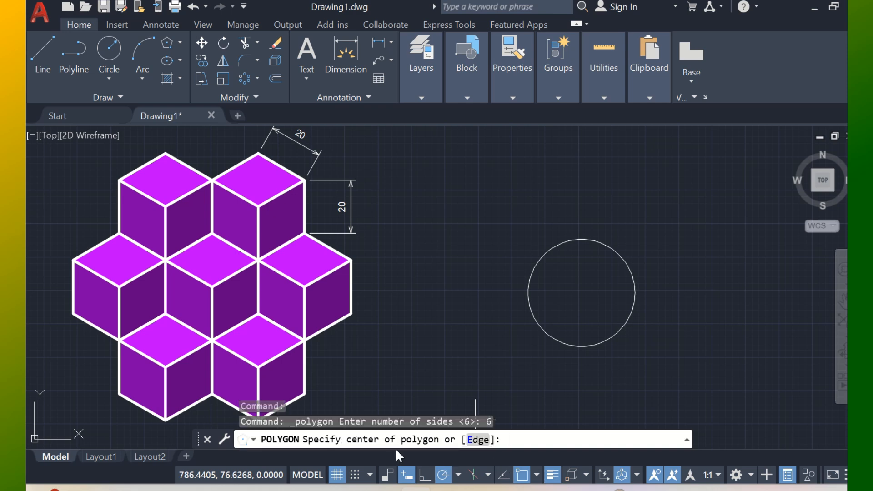
left_click(581, 293)
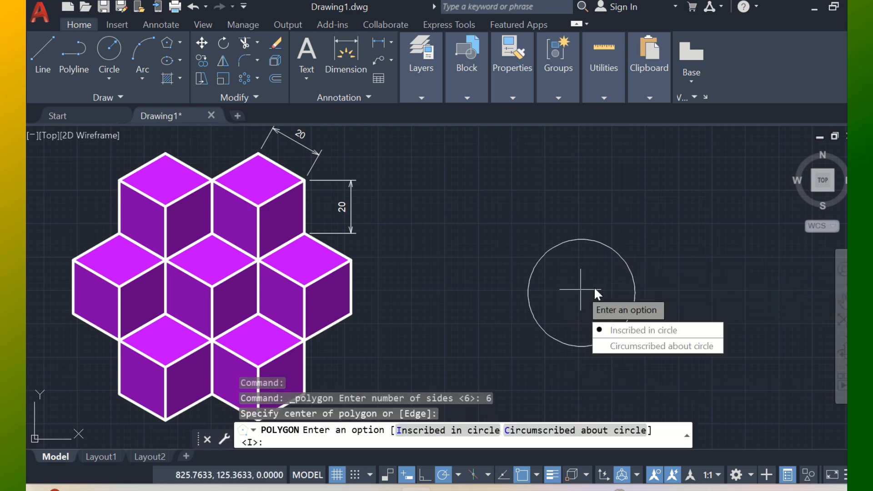
left_click(621, 334)
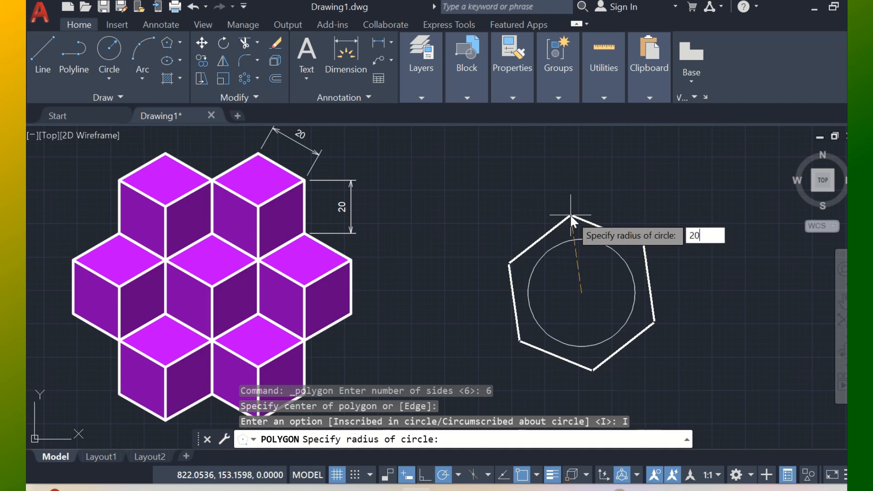
key("Return")
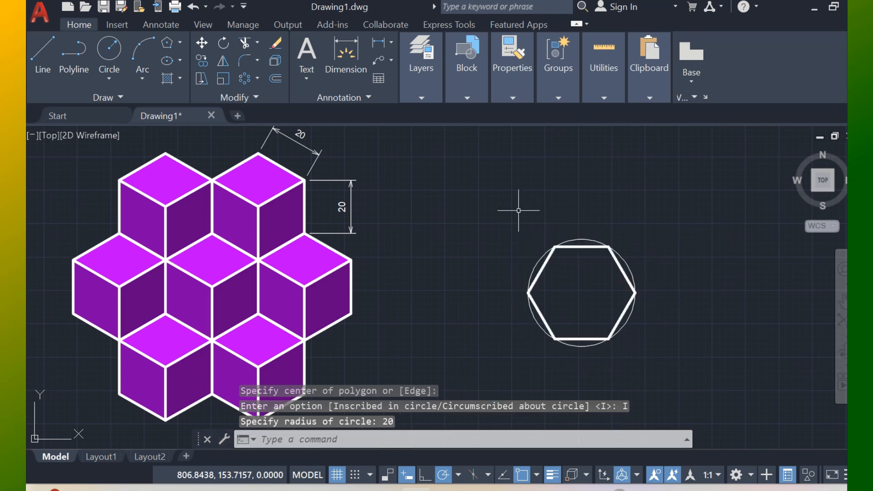
Draw a line from the hexagon's left vertex to its centre
left_click(45, 45)
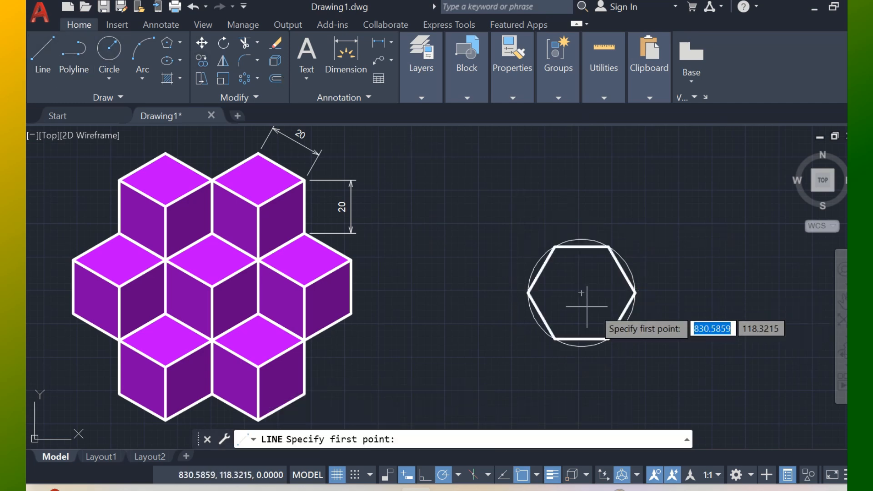
left_click(527, 293)
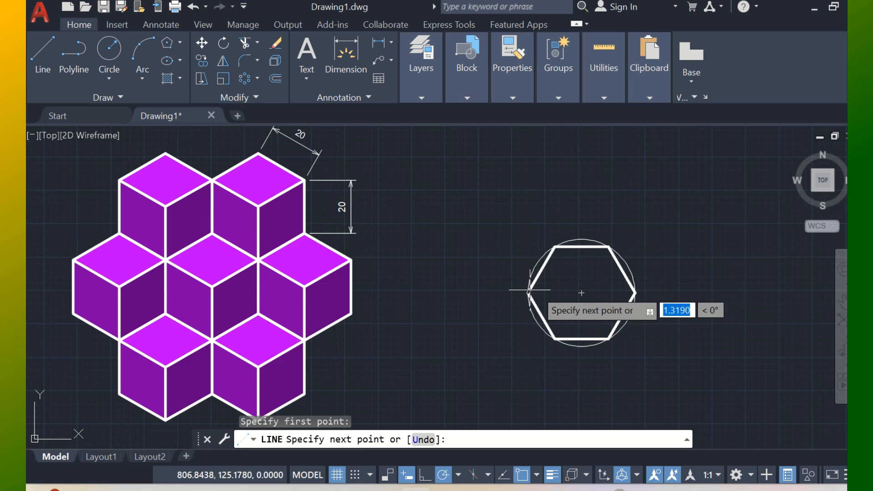
left_click(582, 293)
key("Return")
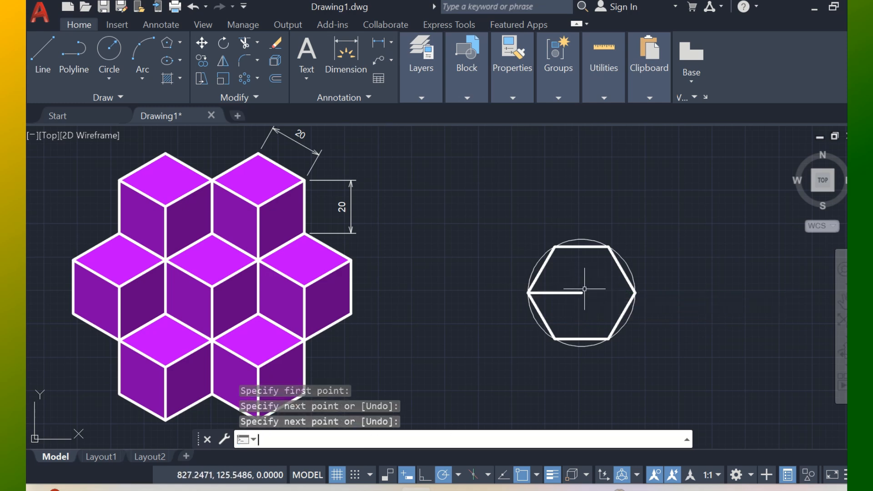
Draw two lines from the hexagon's centre, one to its upper-right vertex and one to its lower-right vertex
key("Return")
left_click(582, 293)
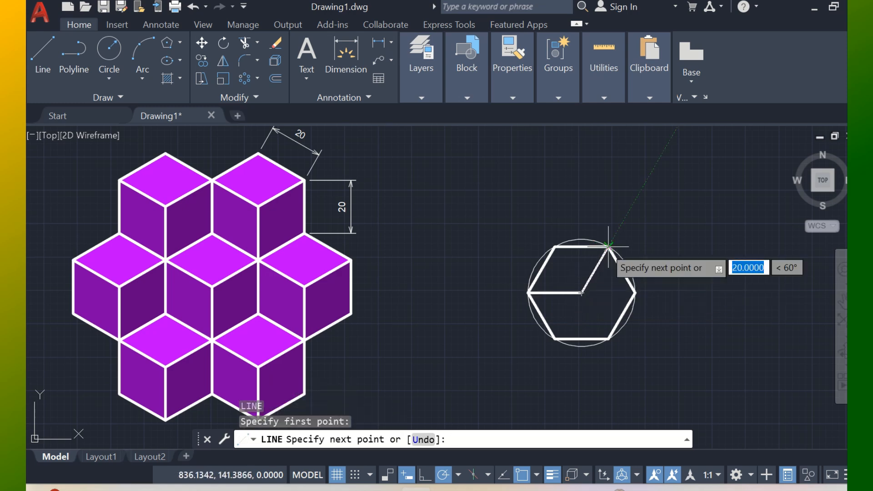
left_click(608, 247)
key("Return")
key("Return")
left_click(582, 293)
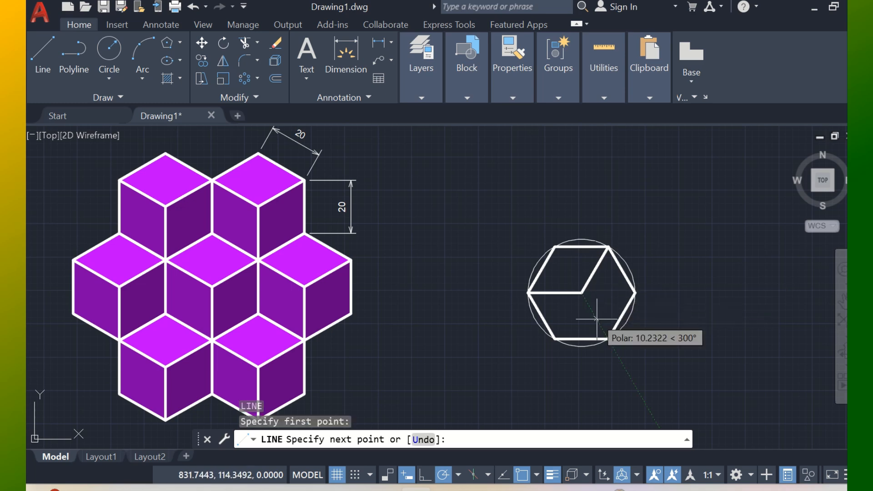
left_click(609, 339)
key("Return")
key("Return")
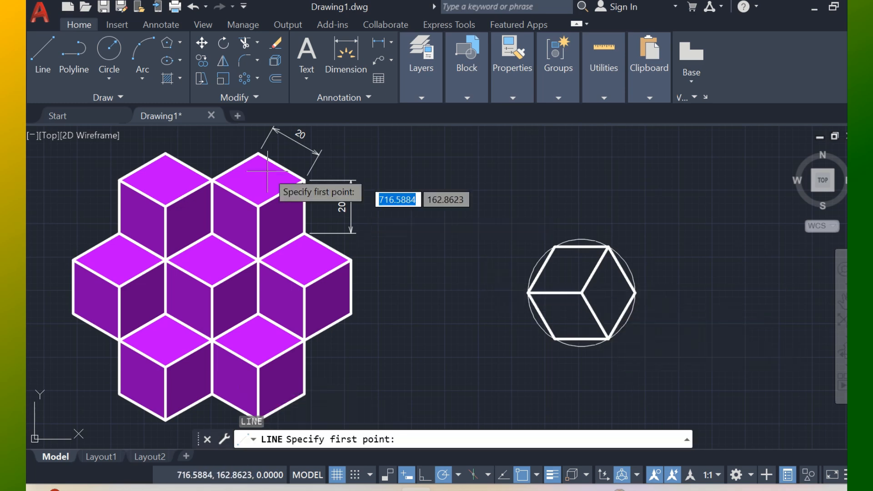
left_click(167, 78)
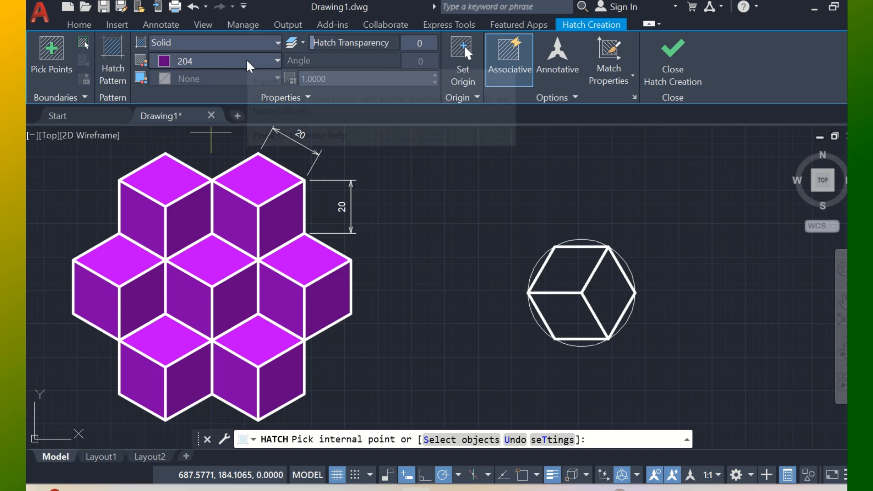
key("Escape")
key("Escape")
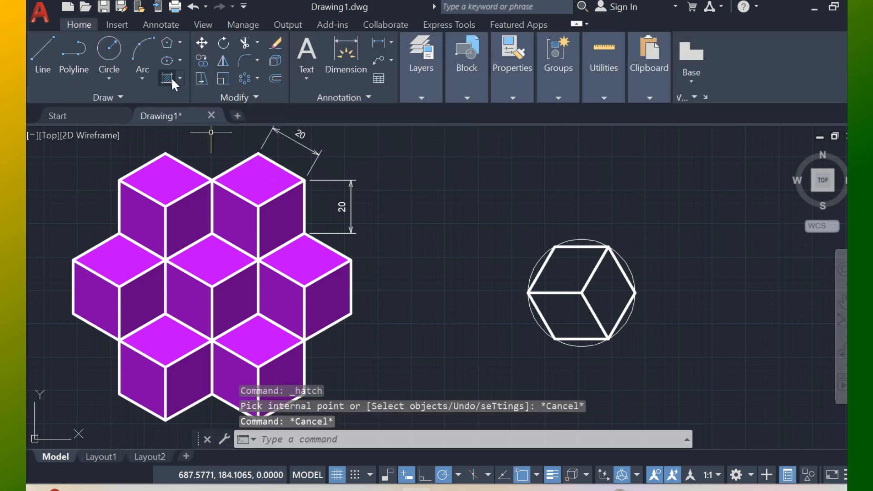
Fill the hexagon's upper-left face with a solid hatch in colour 200
left_click(167, 79)
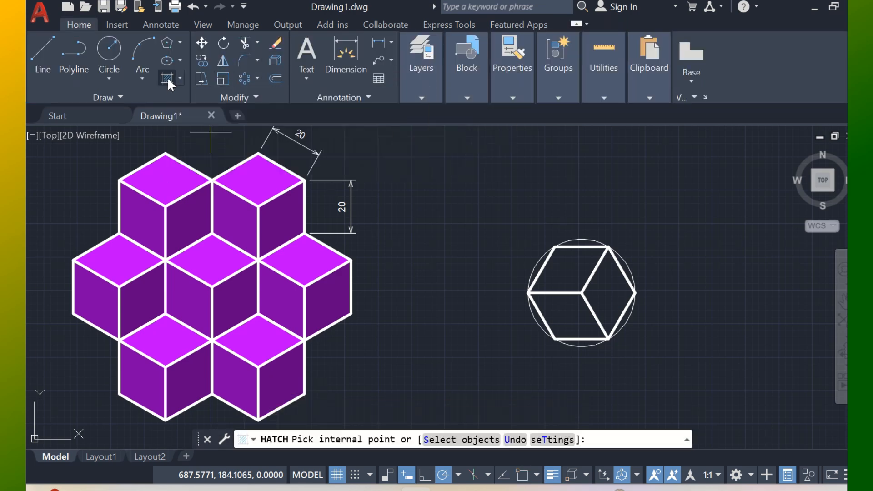
left_click(275, 64)
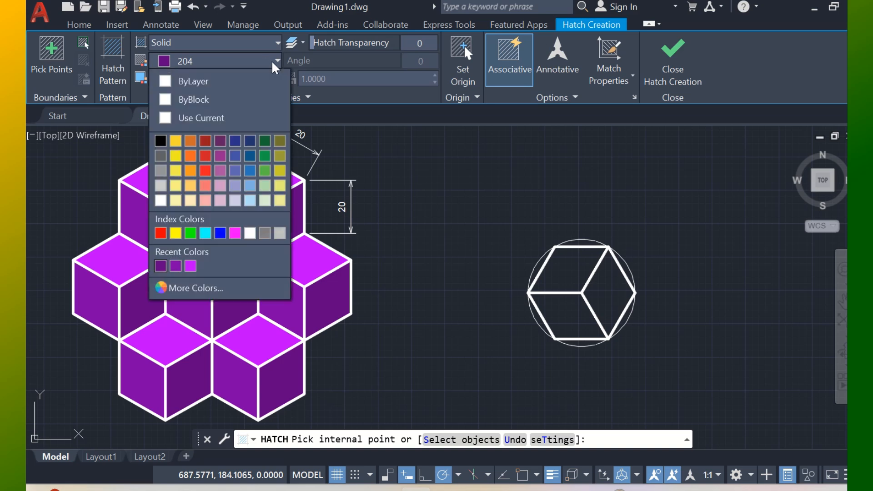
left_click(169, 266)
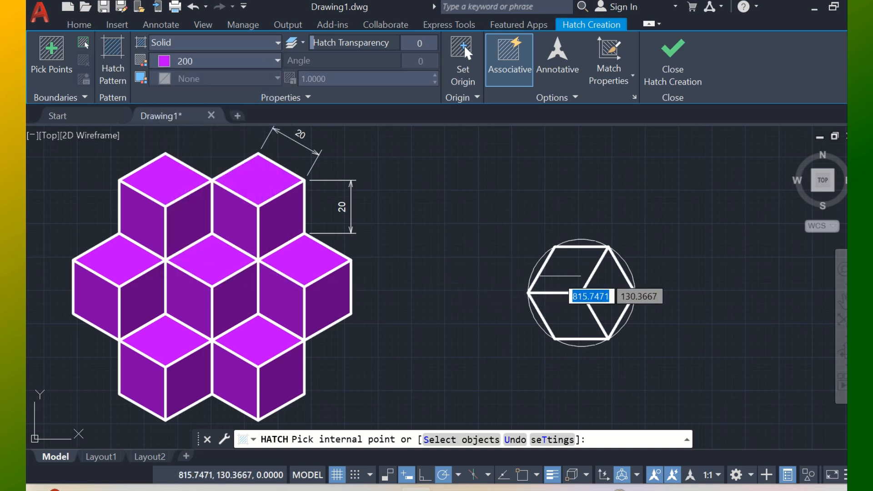
left_click(559, 273)
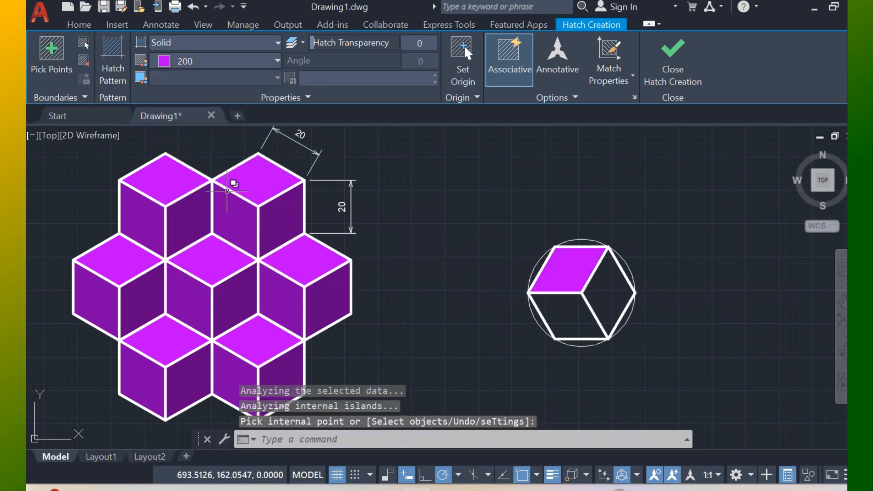
Fill the hexagon's lower-left face with a solid hatch in colour 202
left_click(206, 64)
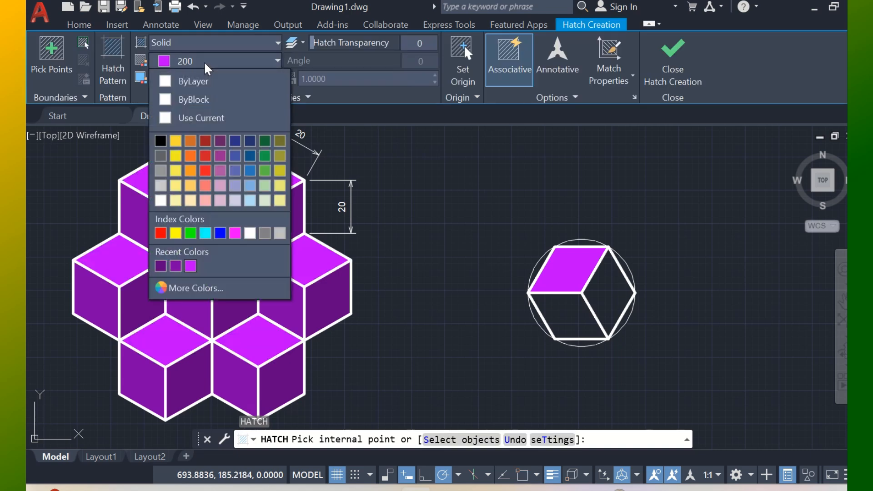
left_click(176, 266)
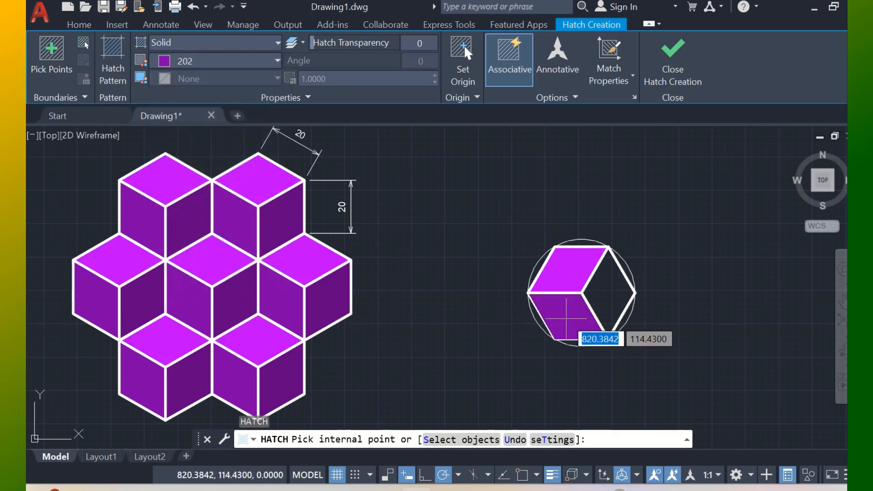
left_click(566, 319)
key("Return")
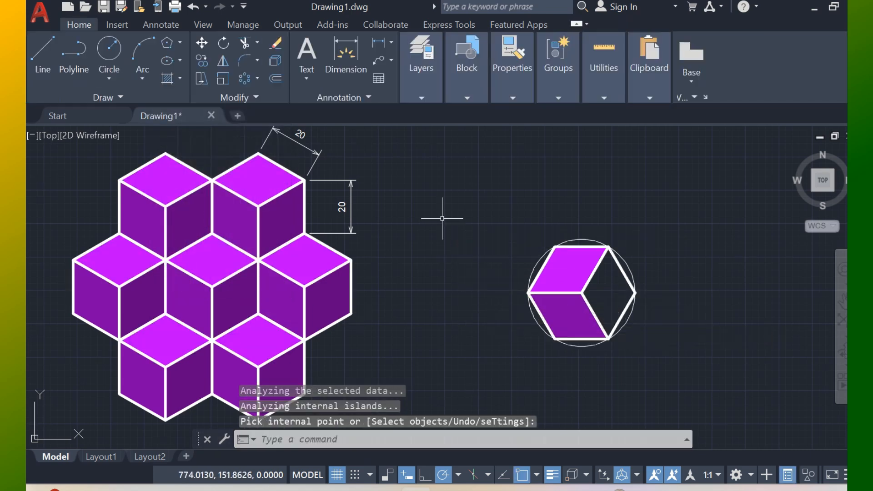
Fill the hexagon's right face with a solid hatch in colour 204 and end the Hatch command
key("Return")
left_click(209, 61)
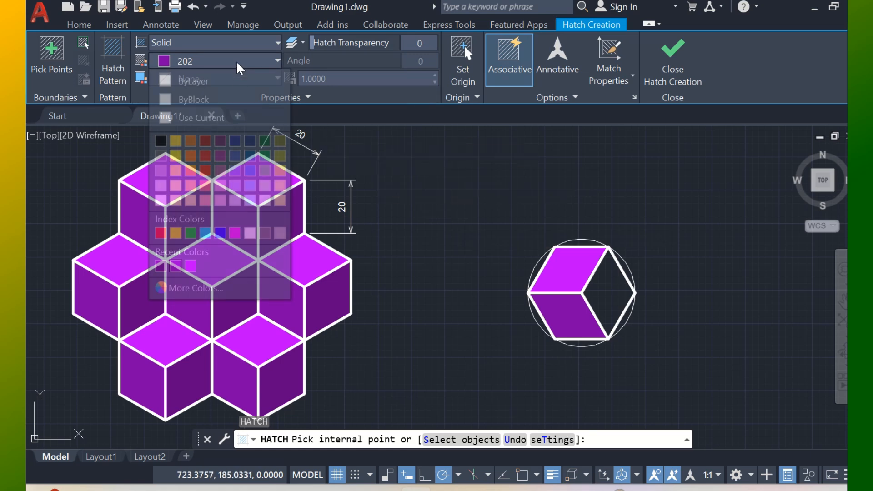
left_click(161, 267)
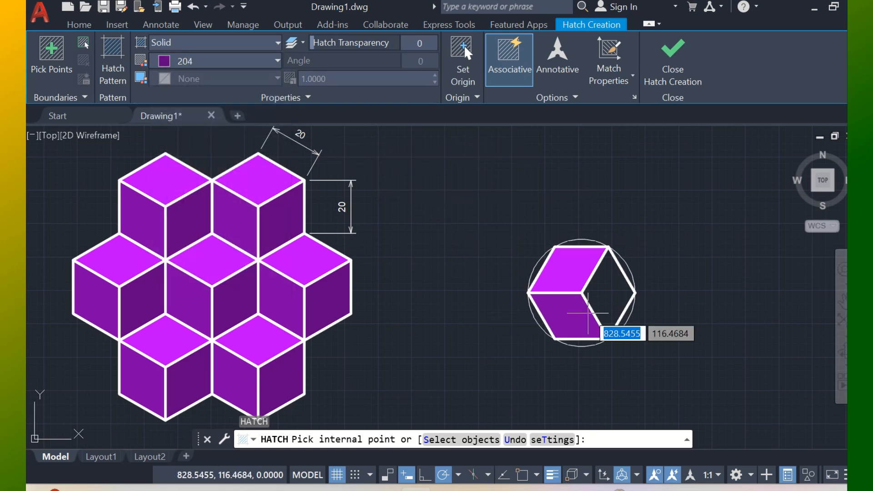
key("Return")
key("Return")
key("Escape")
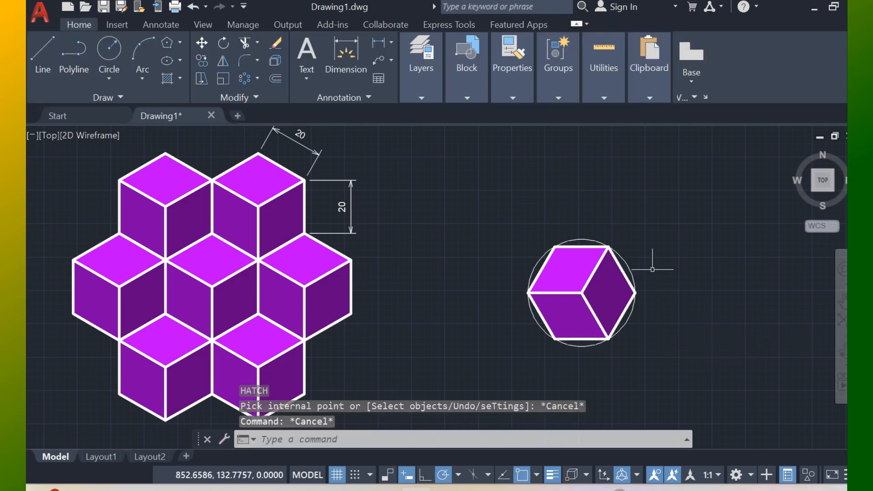
Erase the thin circle around the shaded hexagon
scroll(657, 269, "up", 6)
left_click(569, 230)
left_click(534, 245)
scroll(614, 312, "down", 4)
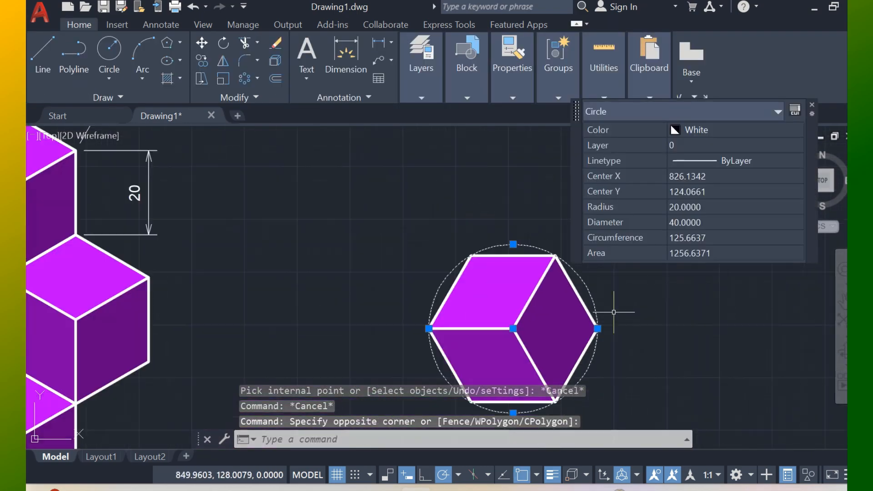
key("Delete")
Undo the erasure of the circle around the hexagon
mouse_move(627, 318)
middle_mouse_down()
mouse_move(616, 249)
mouse_move(592, 253)
middle_mouse_up()
scroll(619, 244, "down", 3)
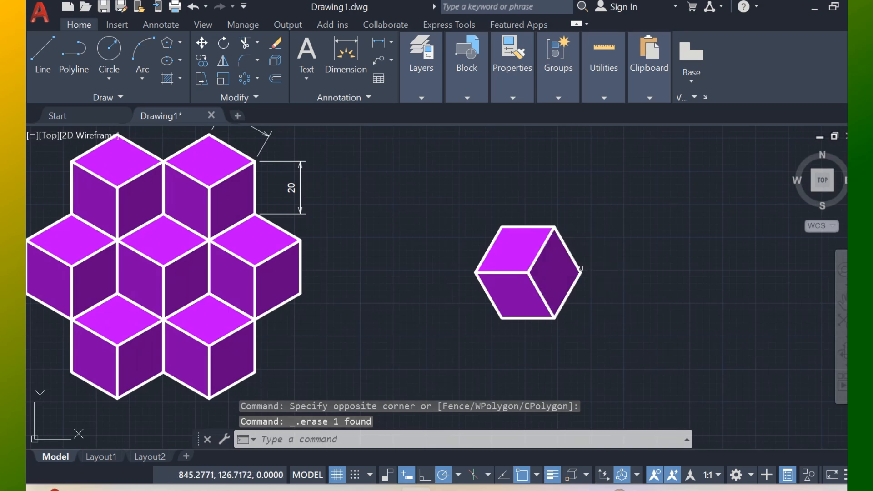
scroll(598, 249, "up", 2)
key("ctrl+z")
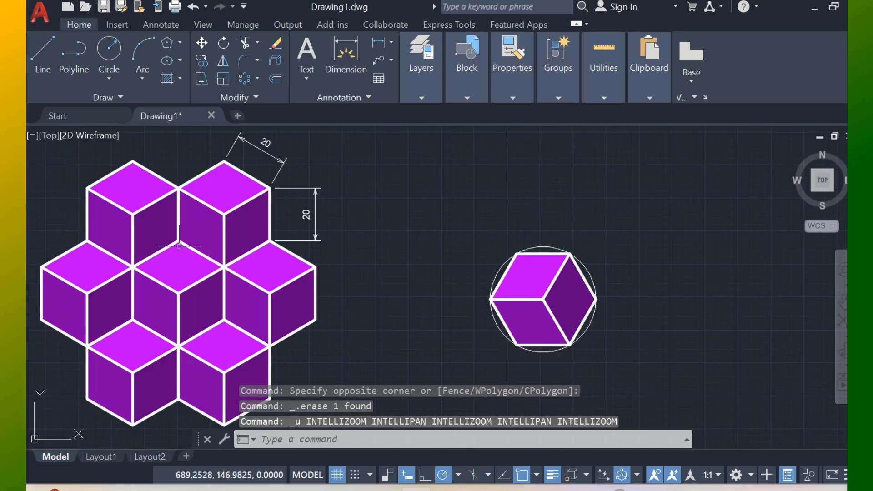
left_click(224, 43)
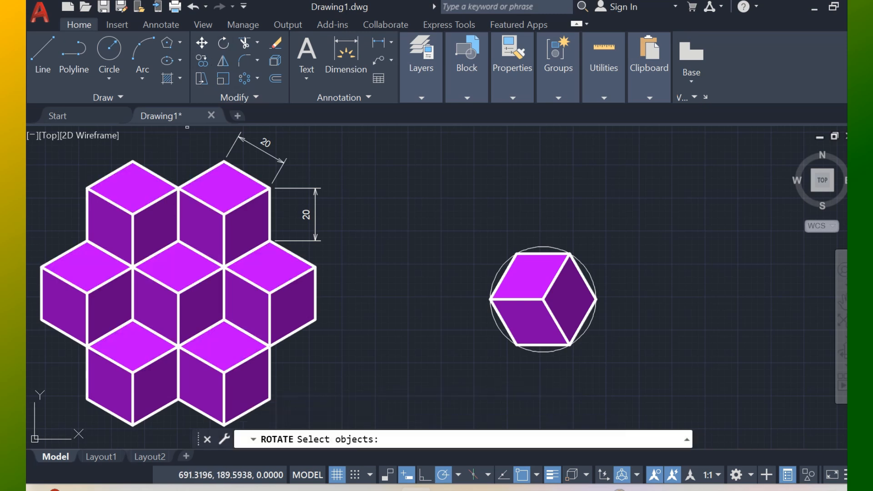
left_click(592, 270)
scroll(549, 296, "up", 2)
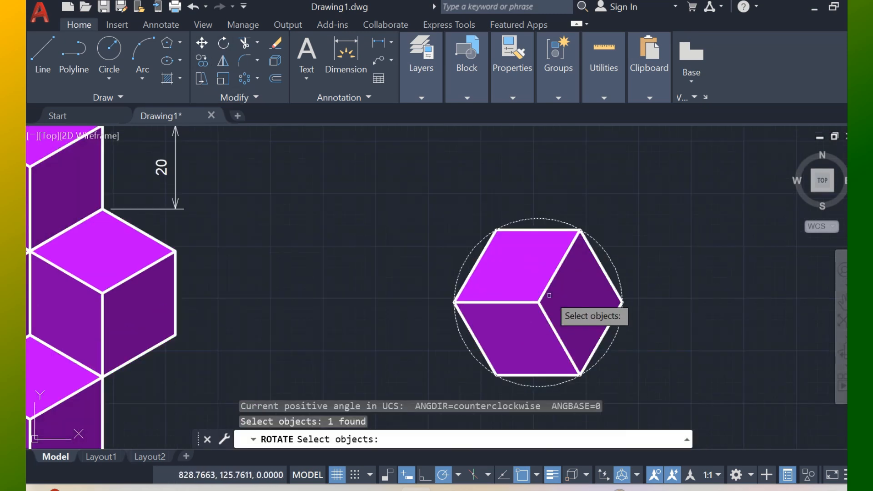
key("Escape")
key("Escape")
Erase the thin circle around the shaded hexagon
left_click(609, 256)
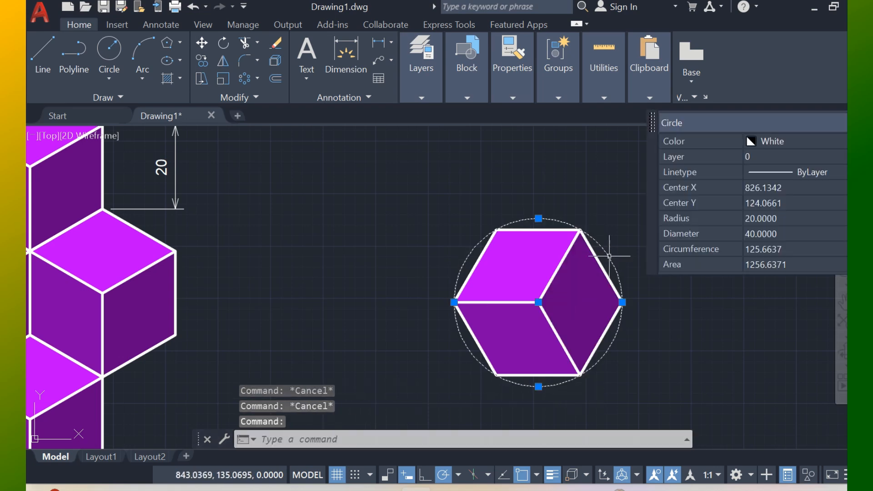
key("Delete")
Rotate the shaded hexagon 30° counterclockwise about its centre
left_click(225, 43)
left_click(641, 195)
left_click(425, 396)
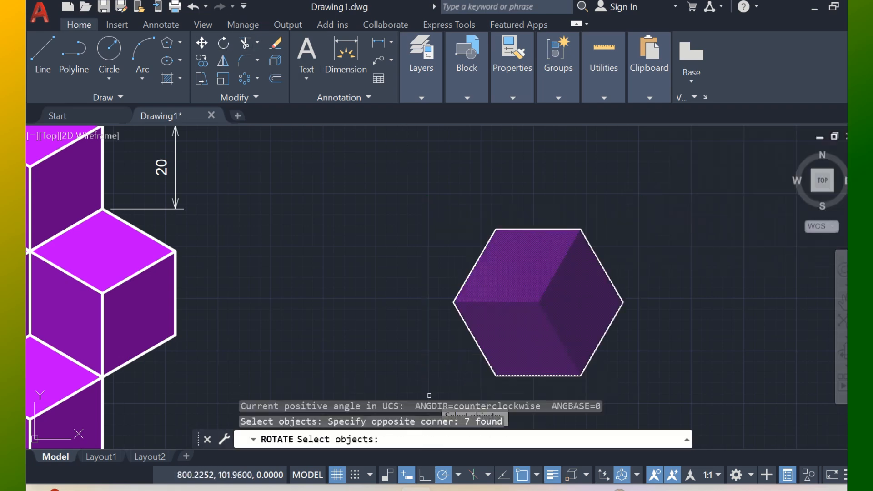
key("Return")
left_click(540, 301)
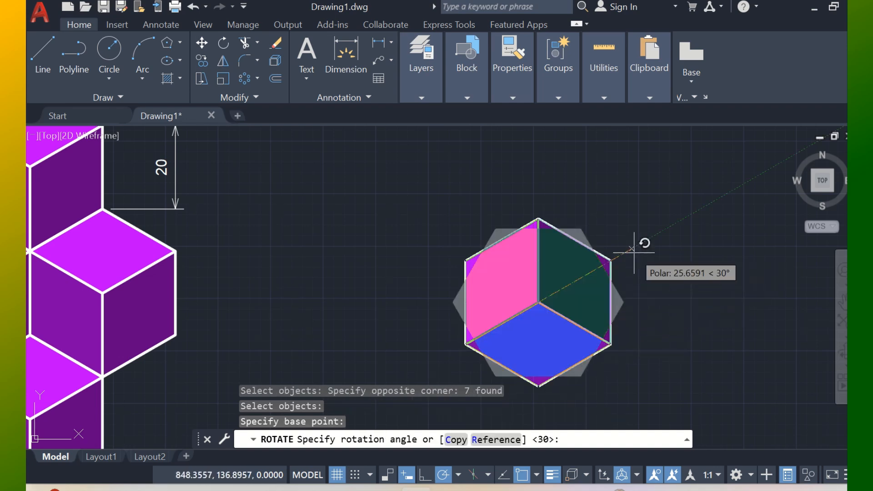
key("Escape")
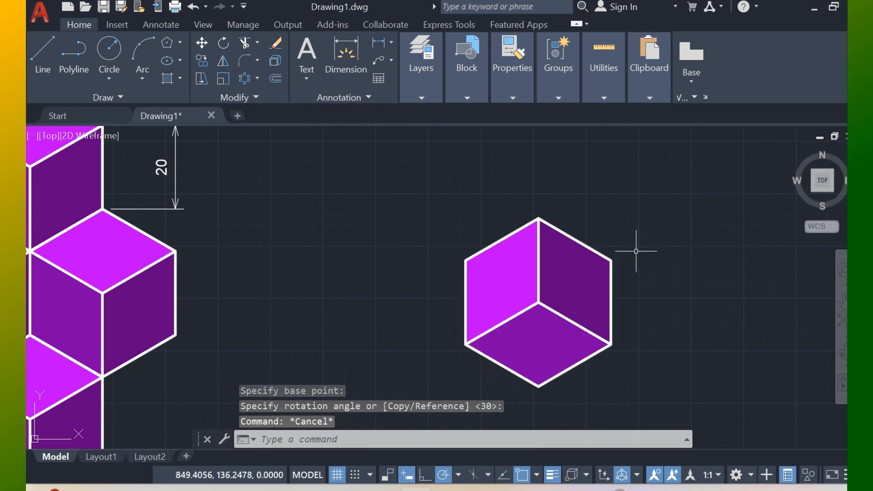
key("Escape")
scroll(635, 250, "down", 2)
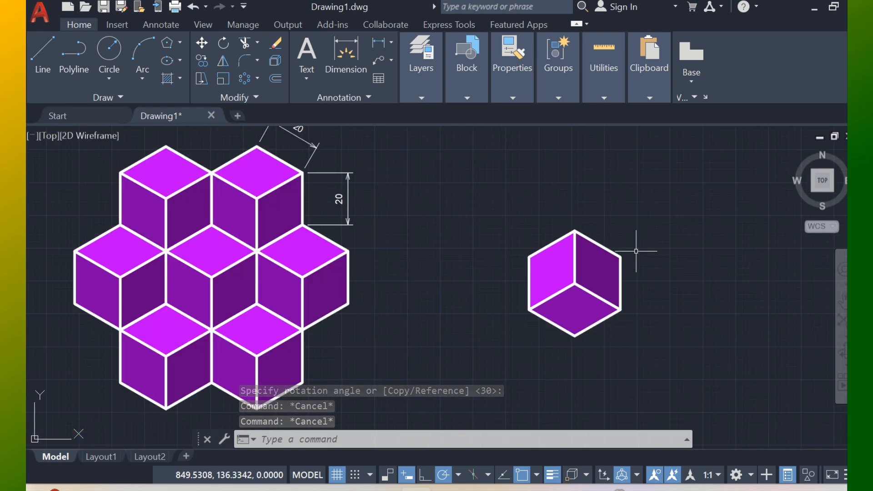
Undo the last rotation of the shaded hexagon
key("ctrl+z")
key("ctrl+z")
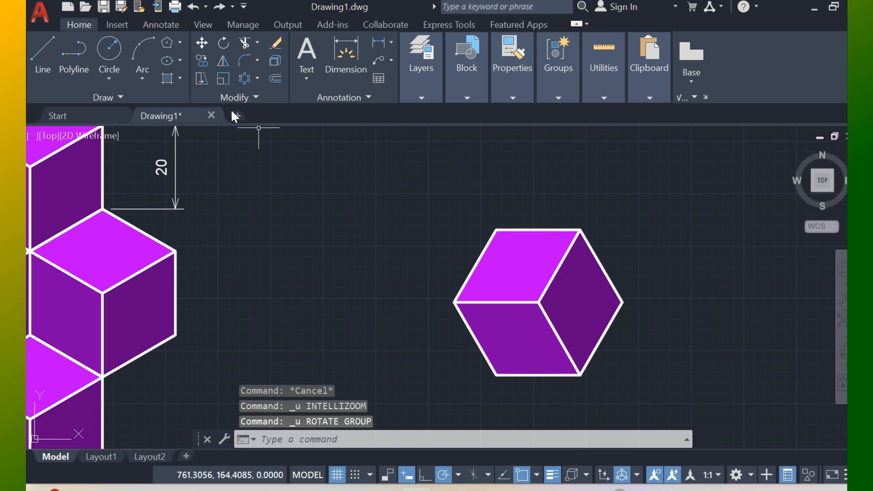
Rotate the shaded hexagon a quarter turn counterclockwise about its centre so that it stands upright as a cube
left_click(223, 42)
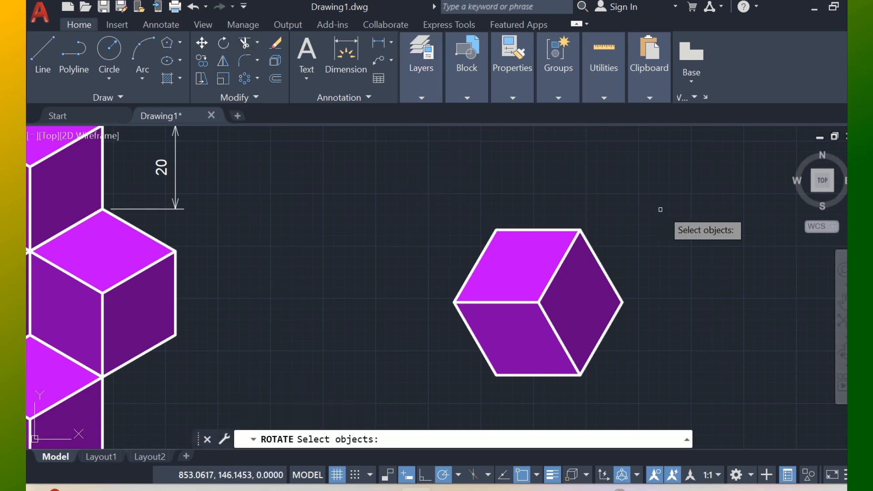
left_click(662, 195)
left_click(386, 387)
key("Return")
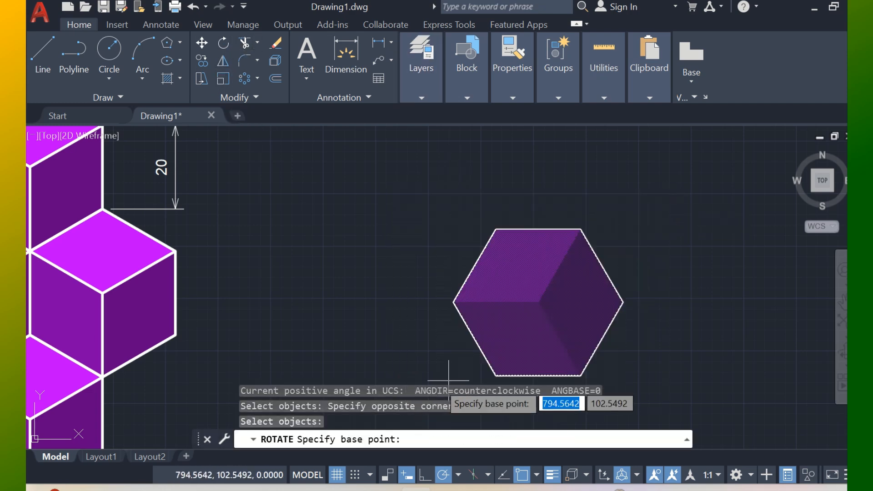
left_click(539, 301)
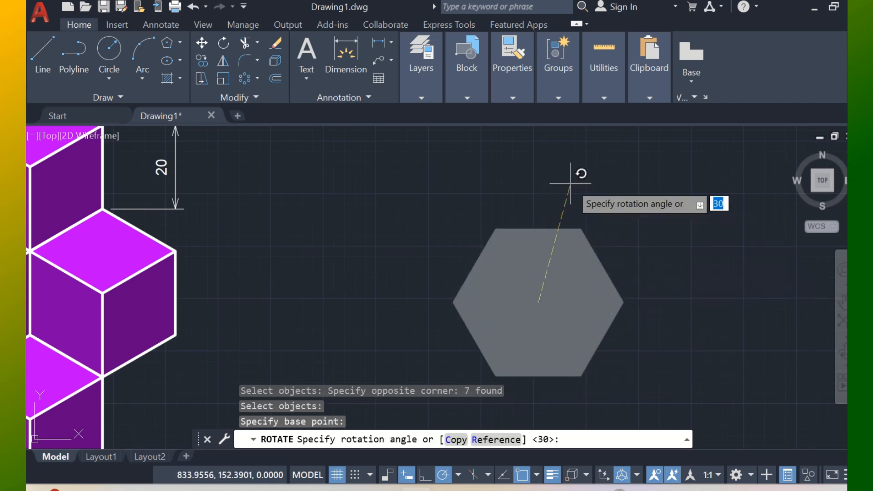
left_click(537, 169)
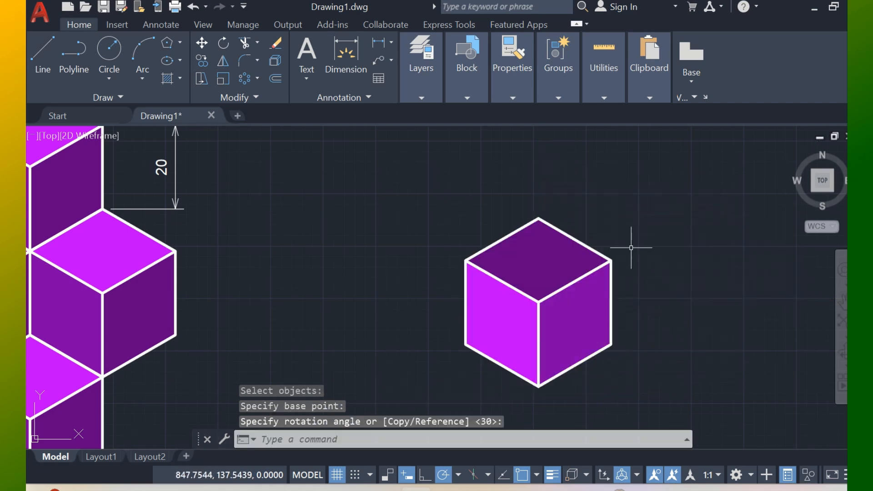
scroll(639, 250, "down", 2)
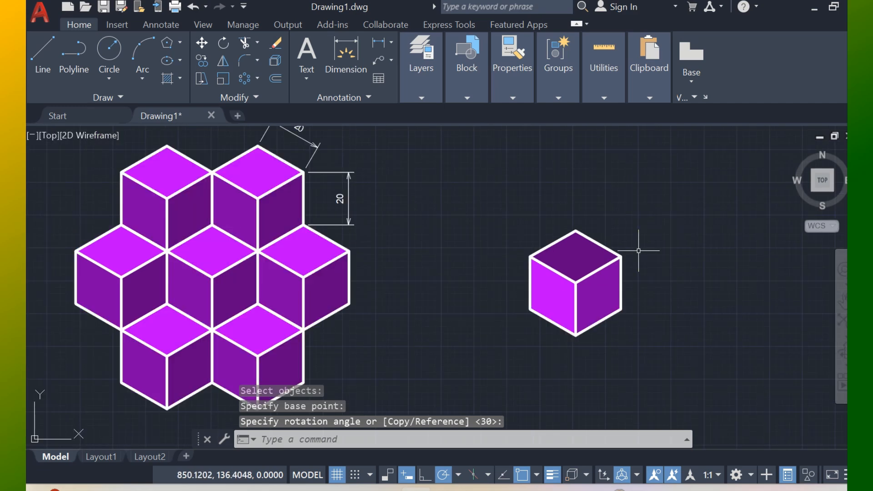
middle_click_drag(637, 243, 660, 241)
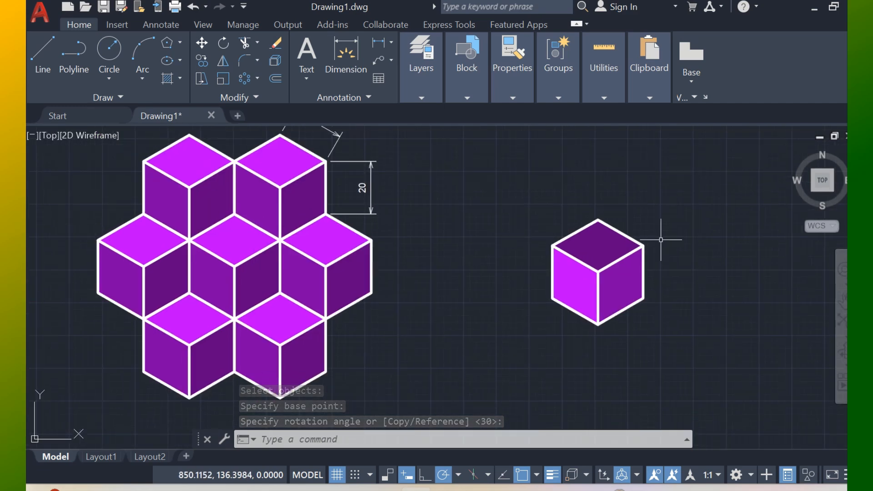
key("Escape")
key("Escape")
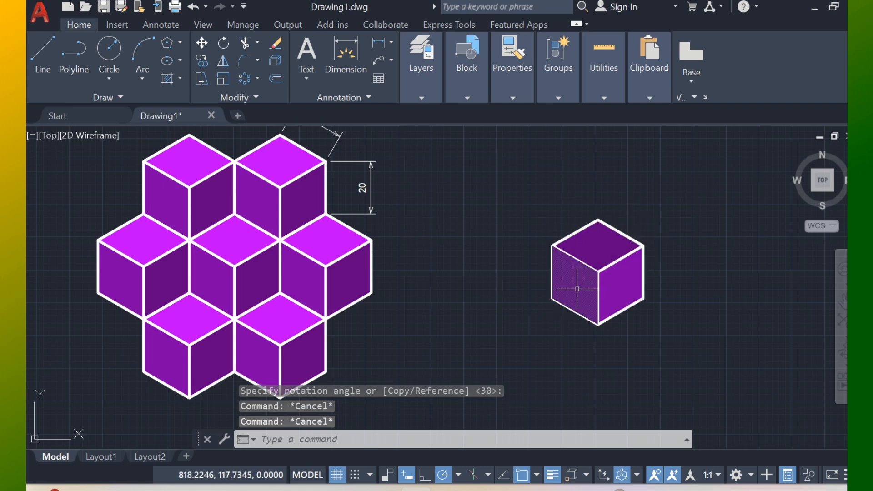
Fill the single cube's top face with a solid hatch in colour 200
left_click(171, 75)
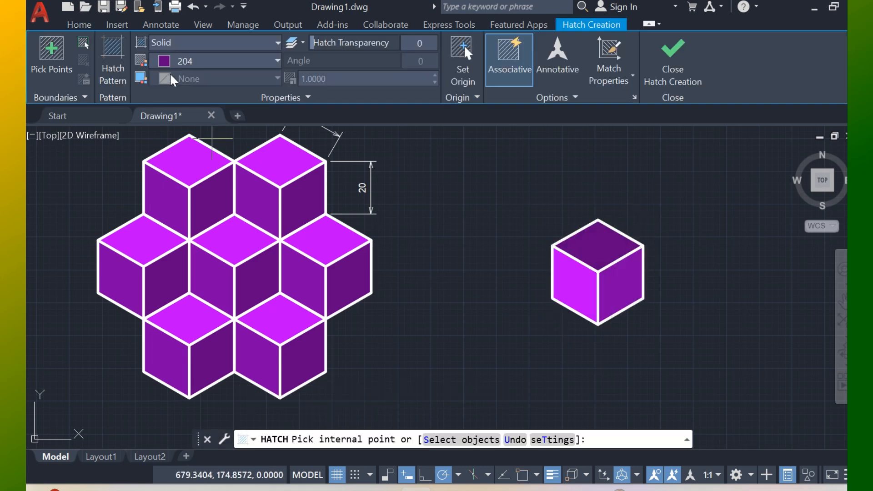
left_click(250, 62)
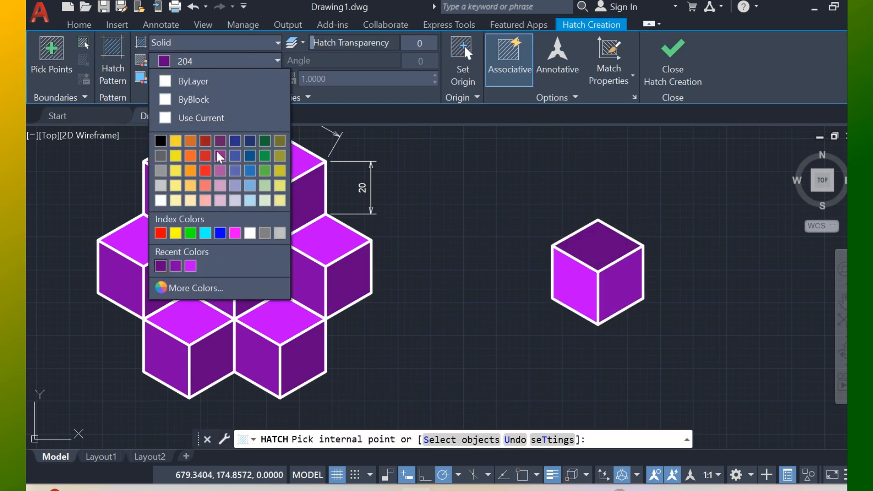
left_click(196, 268)
left_click(604, 244)
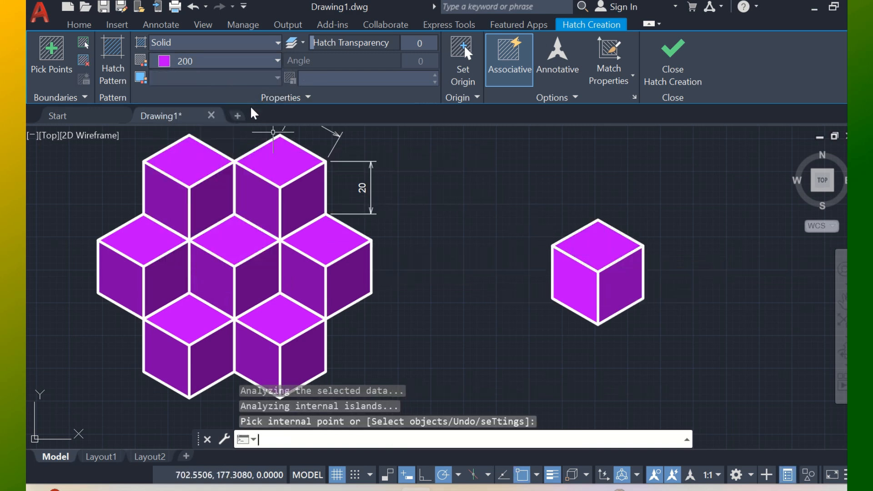
Fill the single cube's left face with a solid hatch in colour 202
left_click(262, 66)
left_click(176, 267)
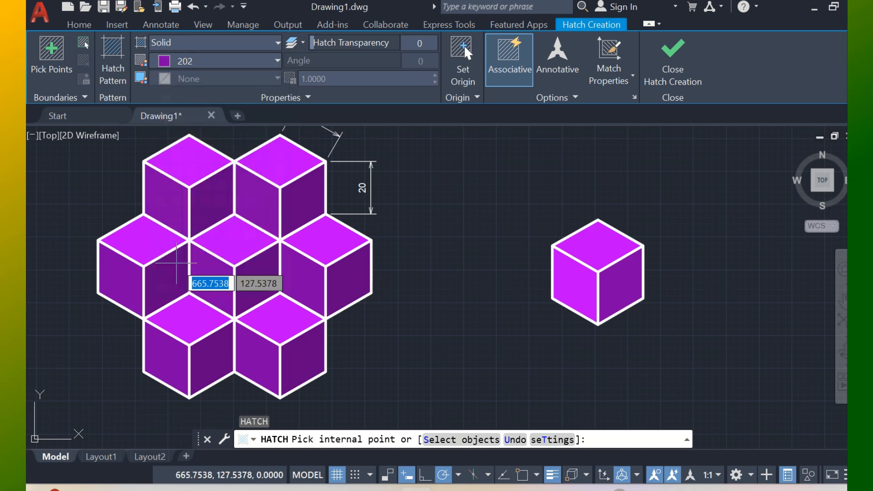
key("Return")
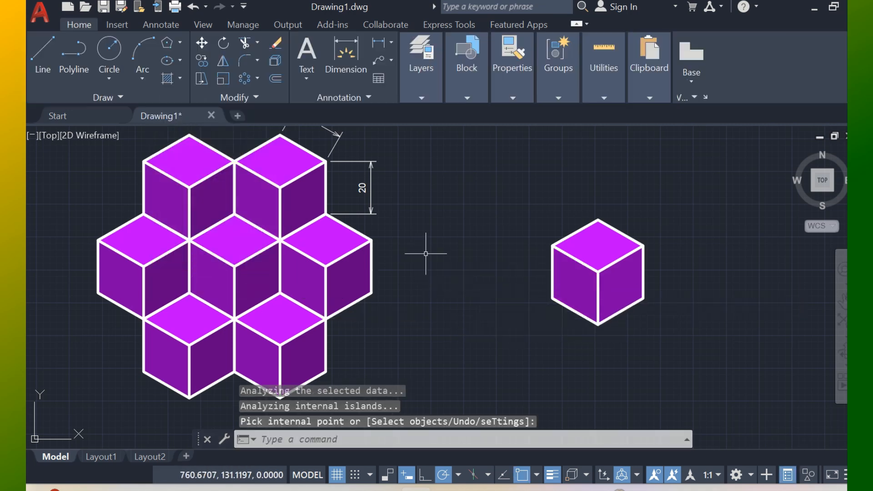
Fill the single cube's right face with a solid hatch in colour 204 and end the Hatch command
key("Return")
left_click(246, 67)
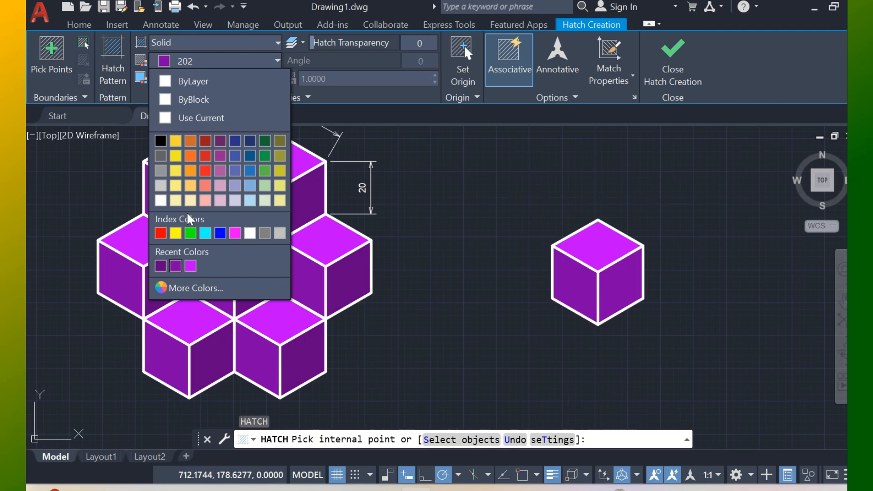
left_click(163, 266)
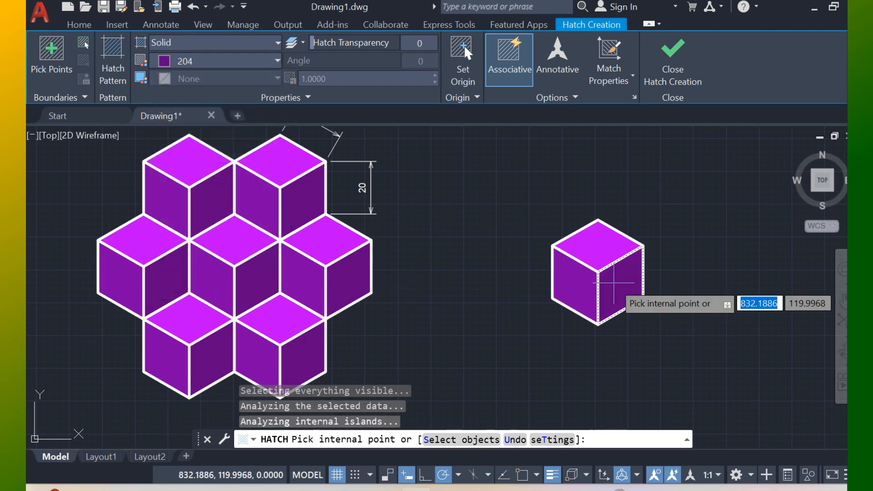
key("Escape")
key("Return")
key("Escape")
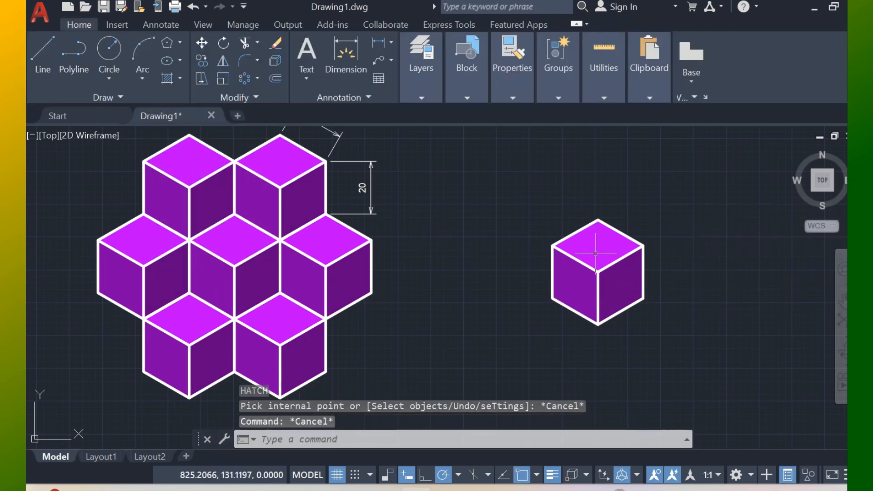
Copy the whole cube from its lower-left corner to its topmost vertex, placing one copy at the upper right
left_click(204, 61)
left_click(671, 201)
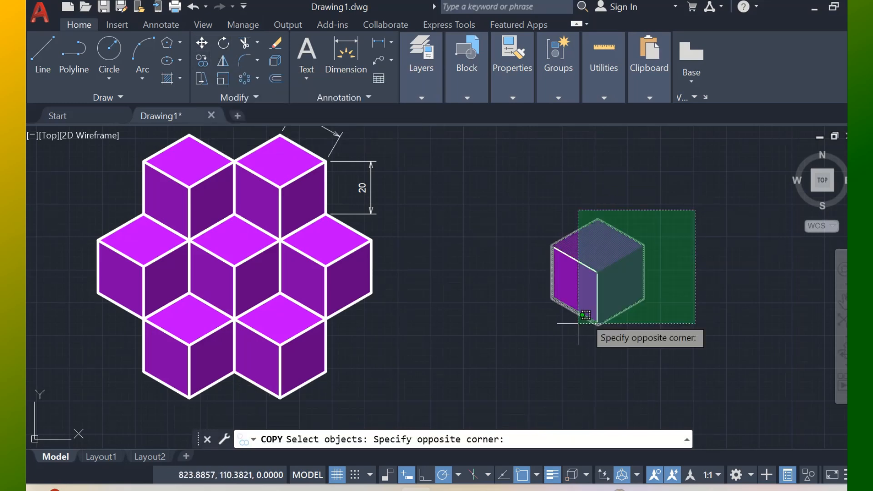
left_click(544, 334)
key("Return")
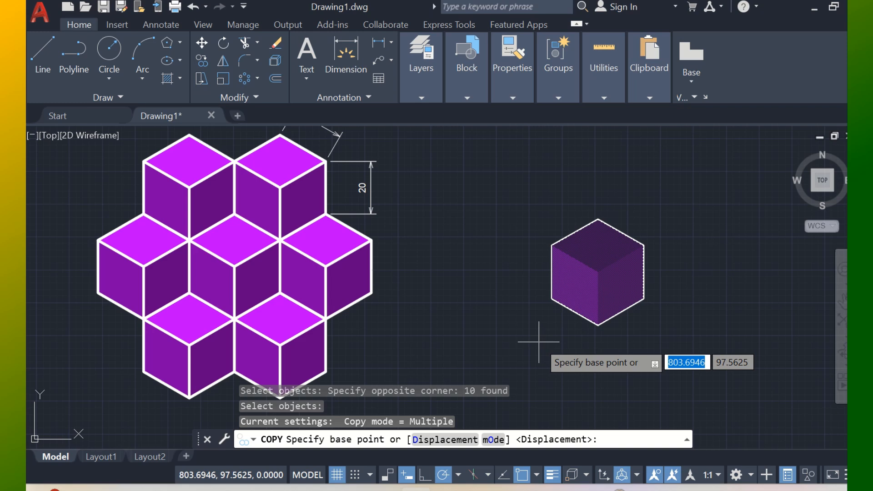
left_click(551, 299)
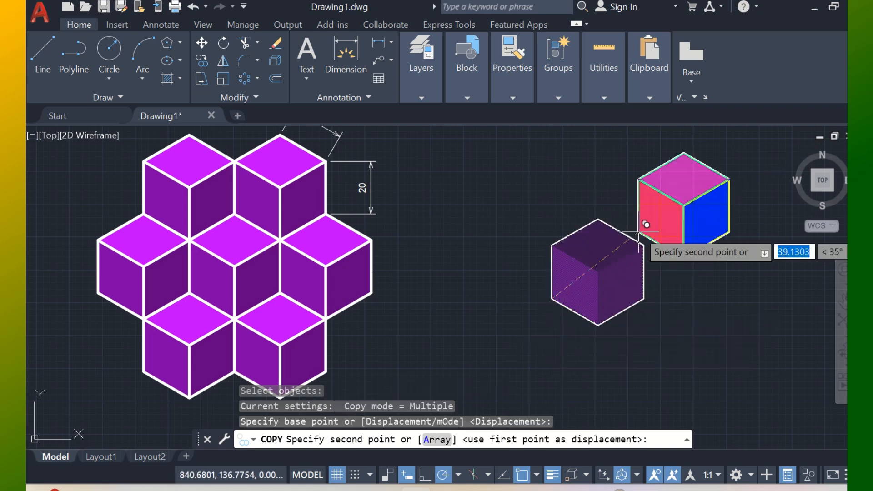
left_click(597, 221)
key("Escape")
key("Escape")
key("Escape")
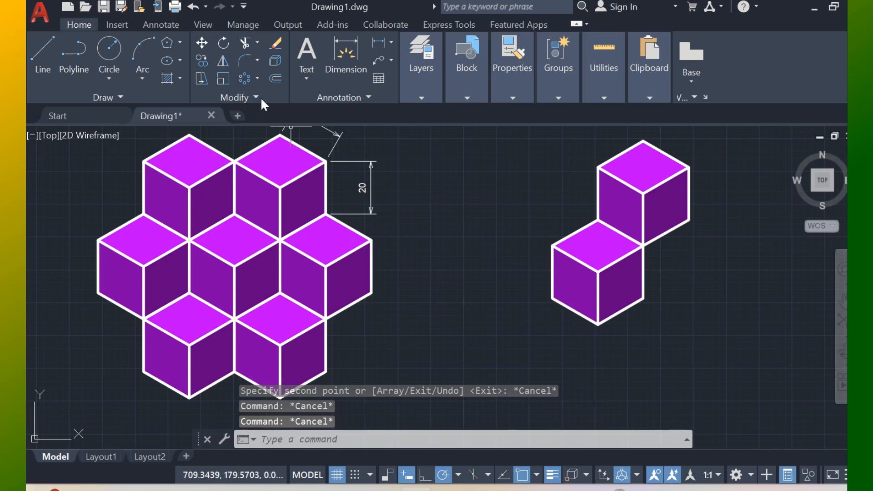
Create a polar array of the upper-right cube around the original cube's centre vertex, with 6 items filling 360°
left_click(245, 78)
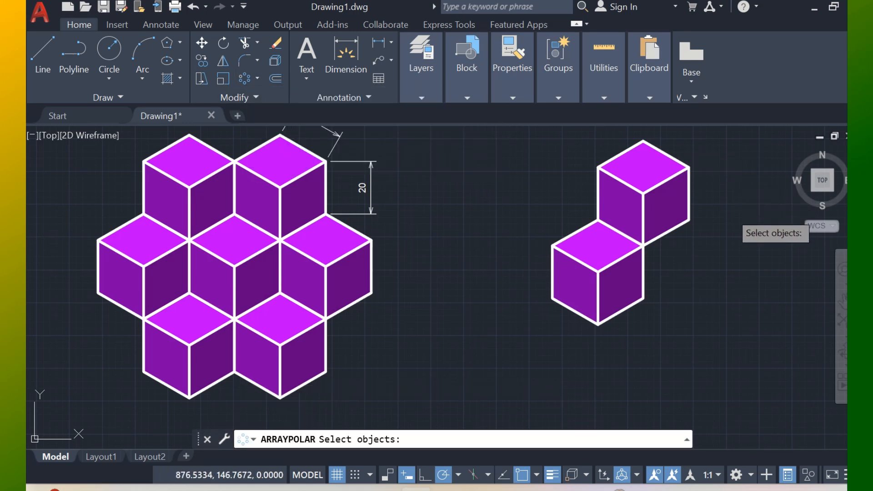
left_click(730, 214)
left_click(612, 153)
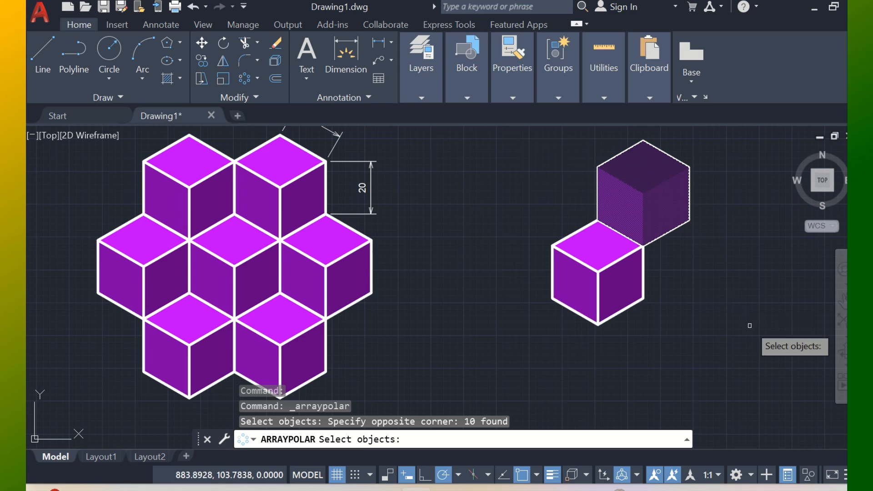
key("Return")
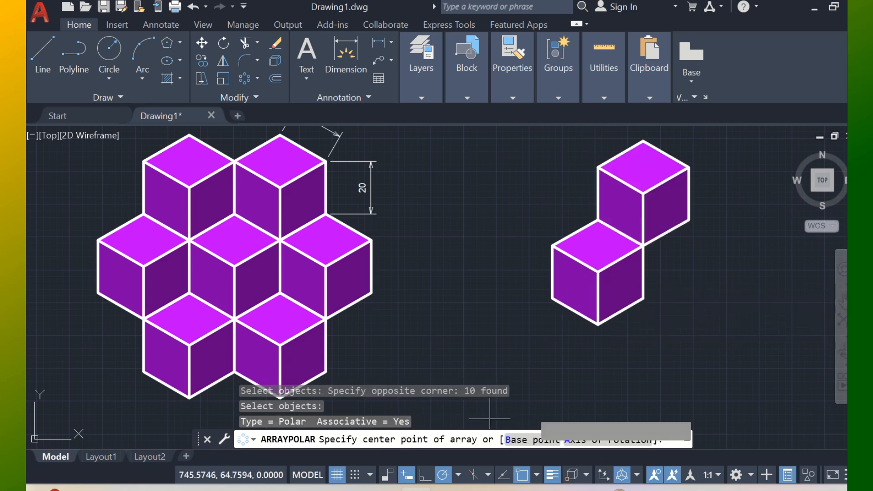
left_click(598, 272)
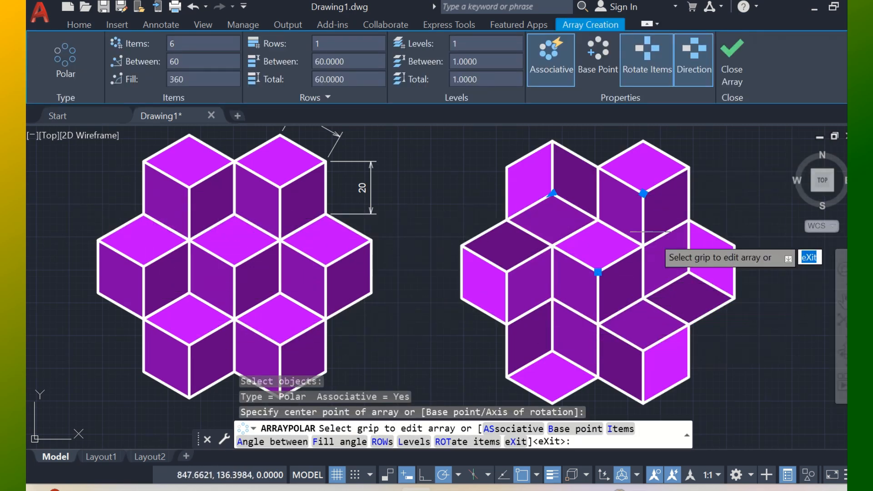
Turn off item rotation in the polar array so every cube stays upright, and finish the array
left_click(651, 60)
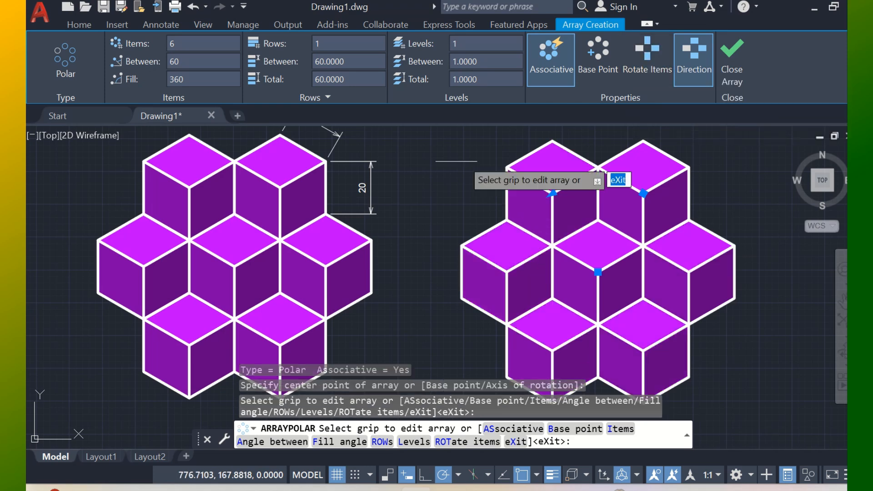
middle_click_drag(421, 200, 381, 206)
key("Escape")
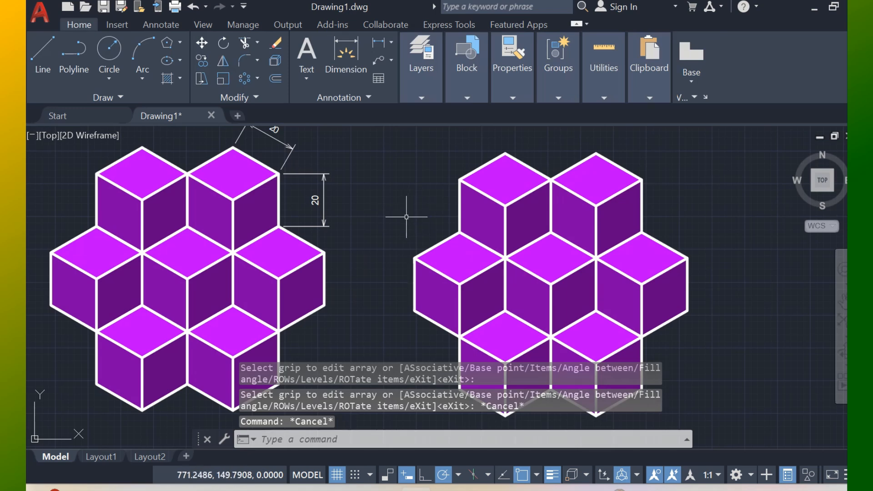
Set the current object properties for new dimensions to a 0.05 mm lineweight and the colour Cyan
middle_click_drag(376, 172, 348, 194)
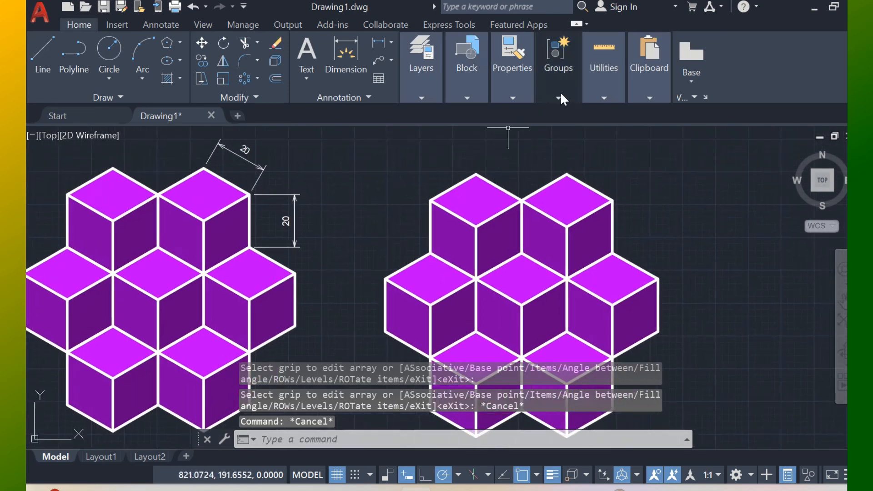
left_click(514, 98)
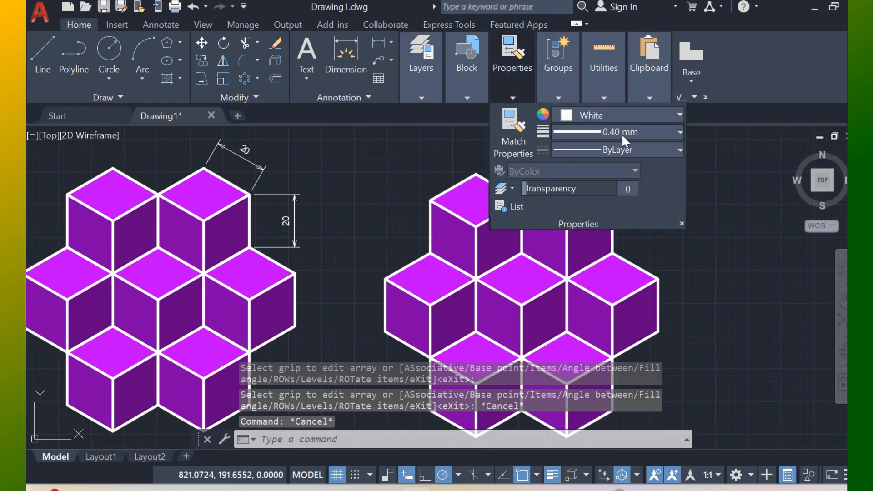
left_click(670, 131)
scroll(661, 151, "up", 5)
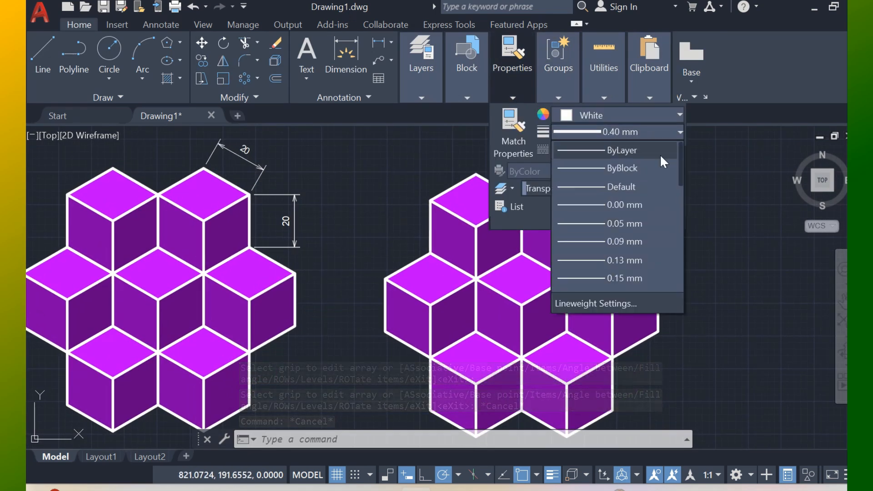
left_click(637, 222)
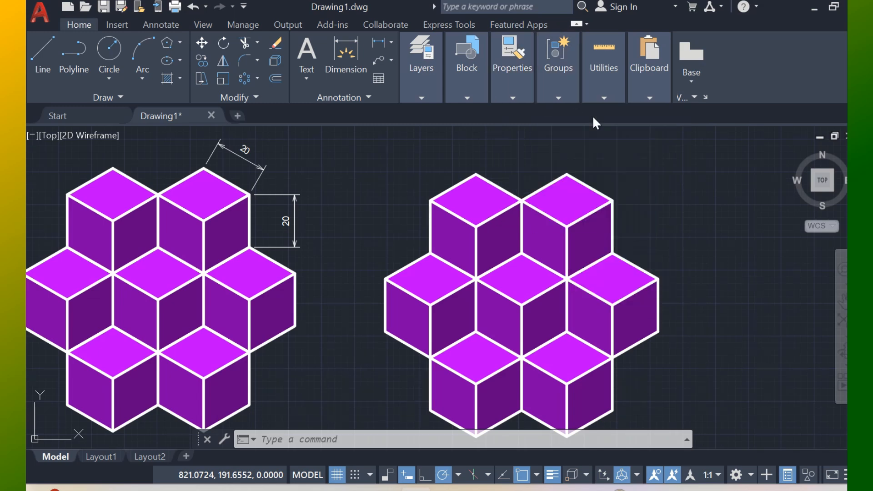
left_click(509, 98)
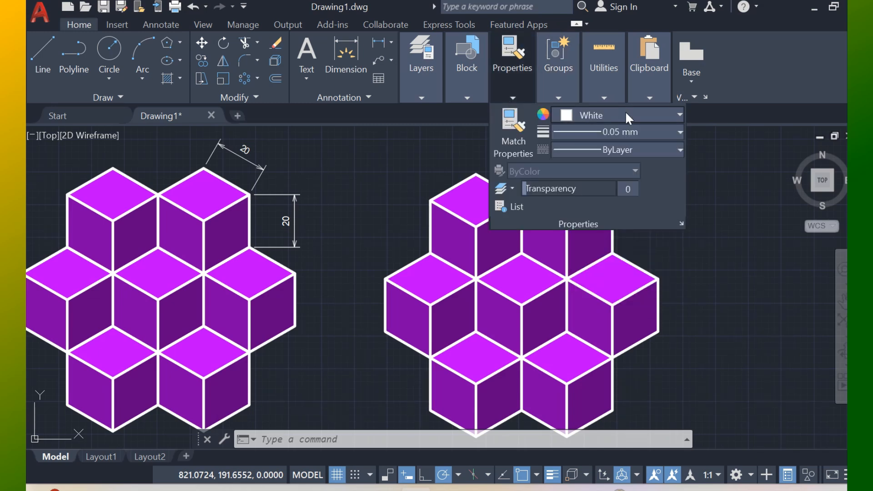
left_click(680, 116)
left_click(608, 269)
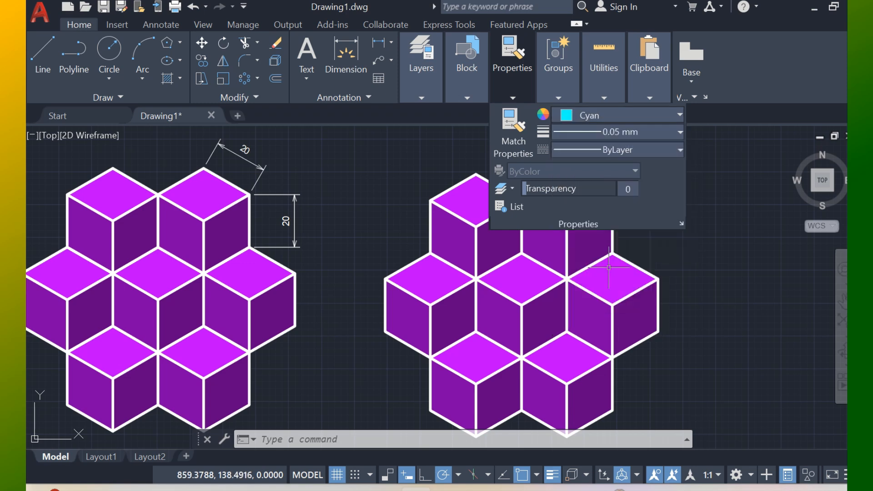
Add an aligned dimension to the upper-right sloping edge of the new pattern's upper-right cube, placing it outside the cube
left_click(161, 25)
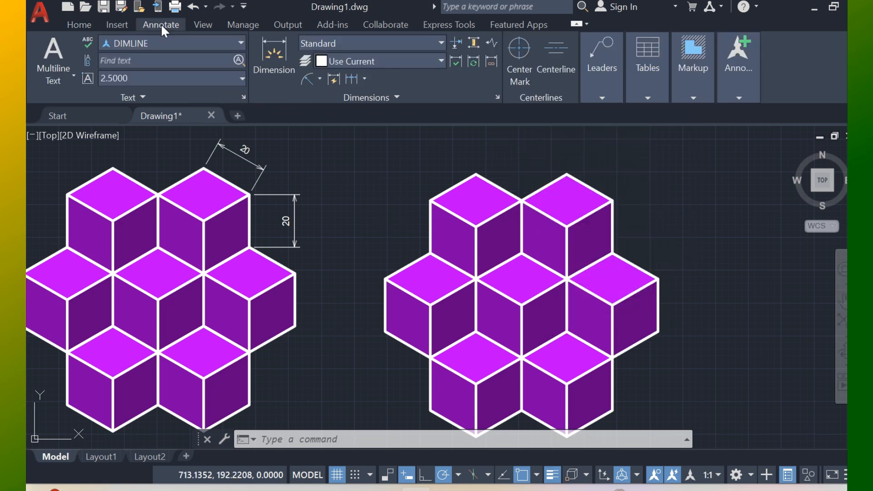
left_click(321, 79)
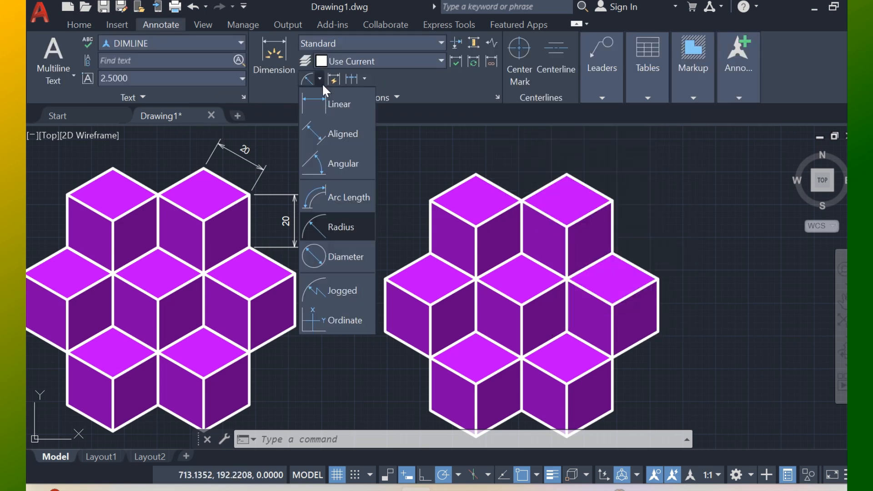
left_click(334, 134)
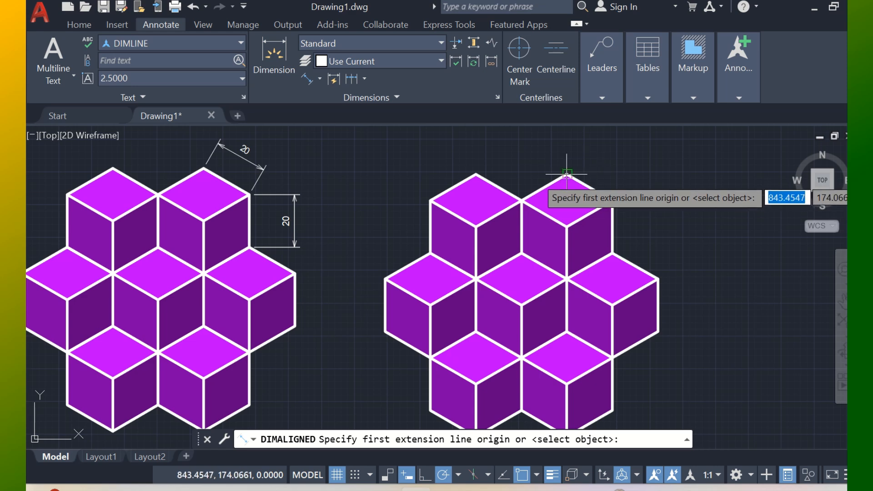
left_click(567, 174)
left_click(613, 201)
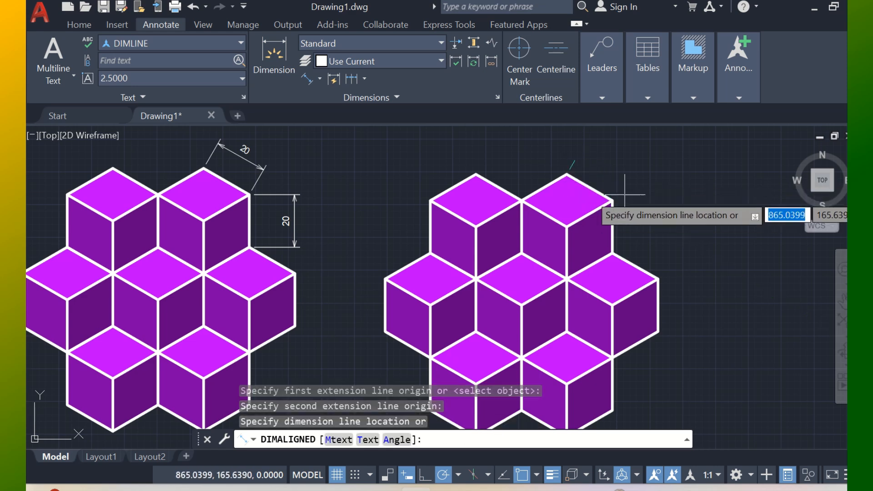
left_click(639, 175)
Add an aligned dimension to the right vertical edge of the new pattern's upper-right cube, placing it to the right
key("Return")
key("Return")
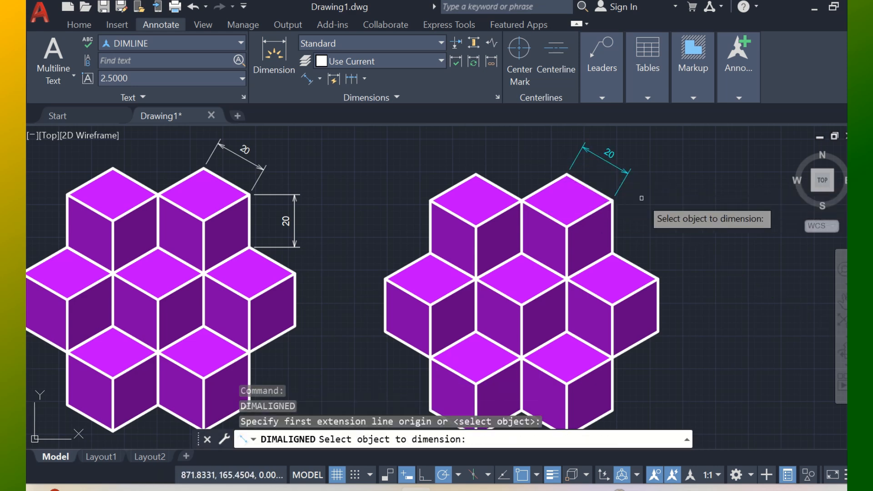
key("Return")
key("Return")
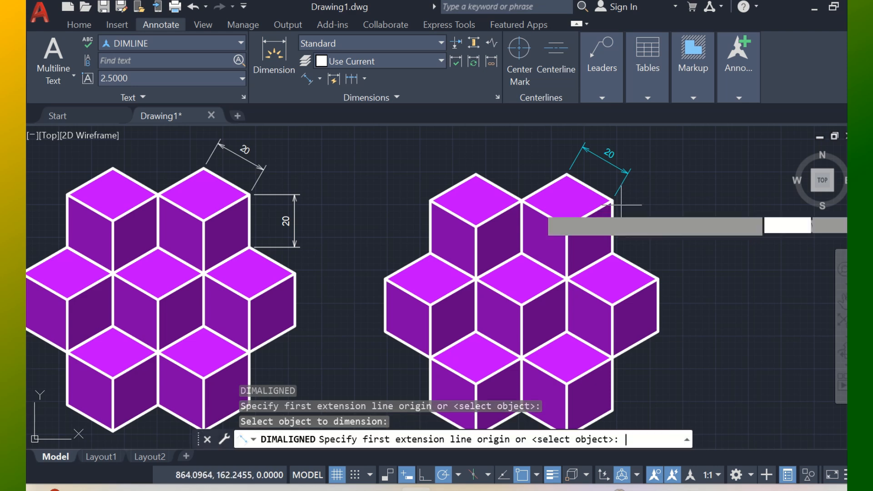
left_click(612, 200)
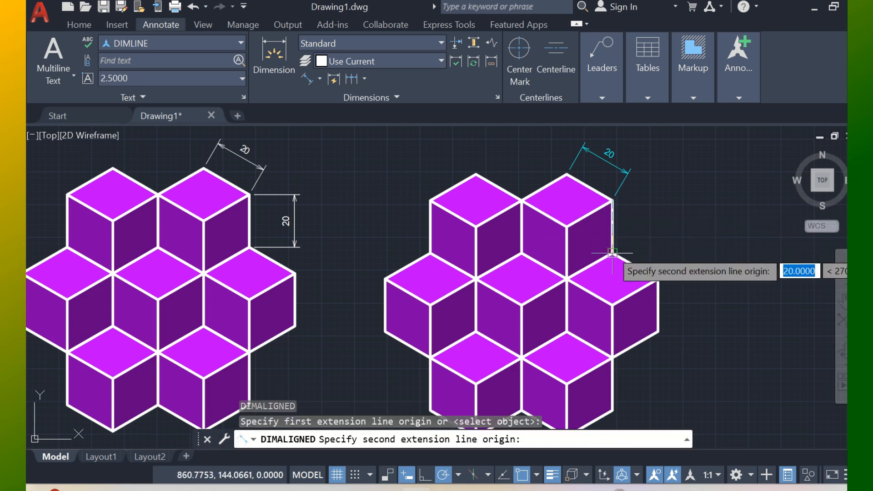
left_click(612, 252)
left_click(652, 248)
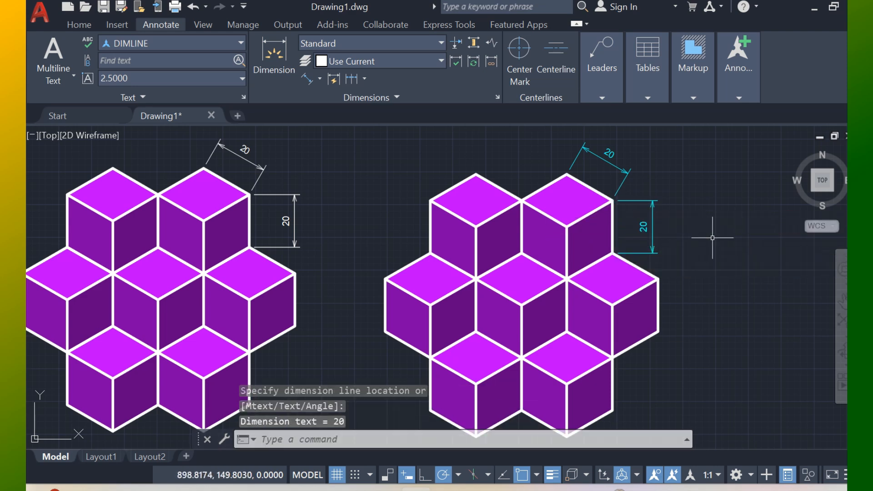
Examine the new pattern and its dimensions up close and compare them with the reference pattern
scroll(680, 177, "up", 4)
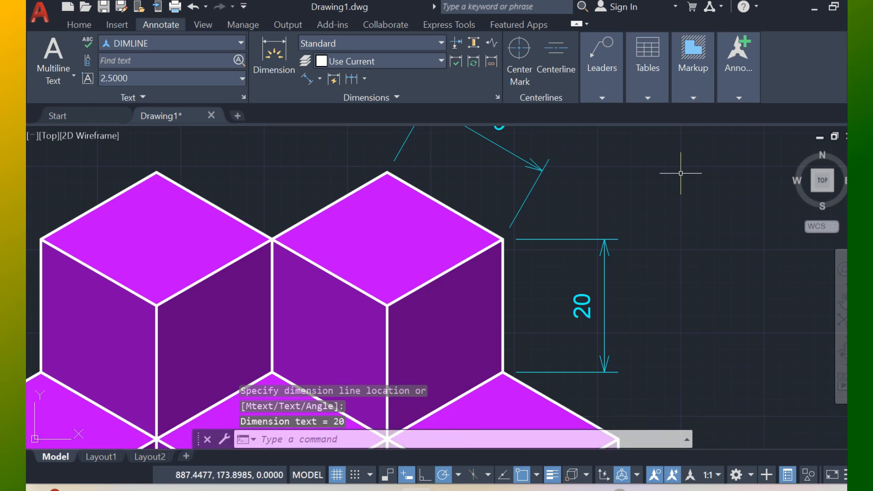
scroll(681, 218, "down", 5)
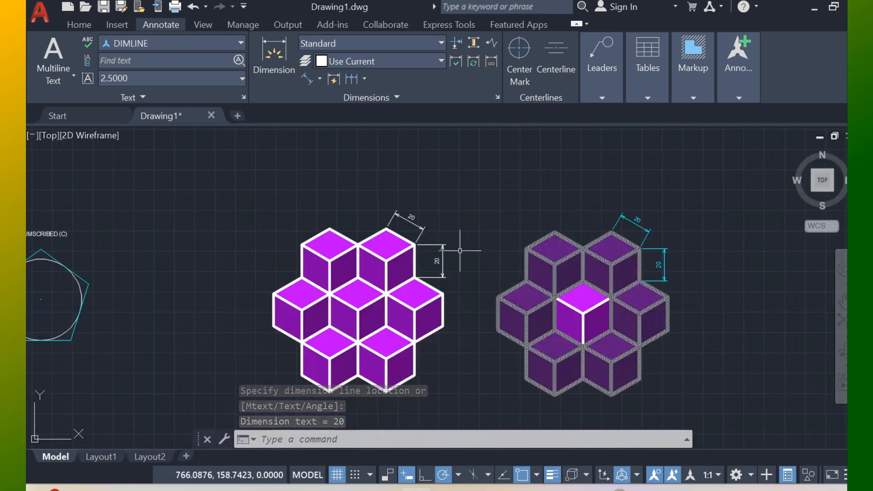
scroll(424, 231, "up", 6)
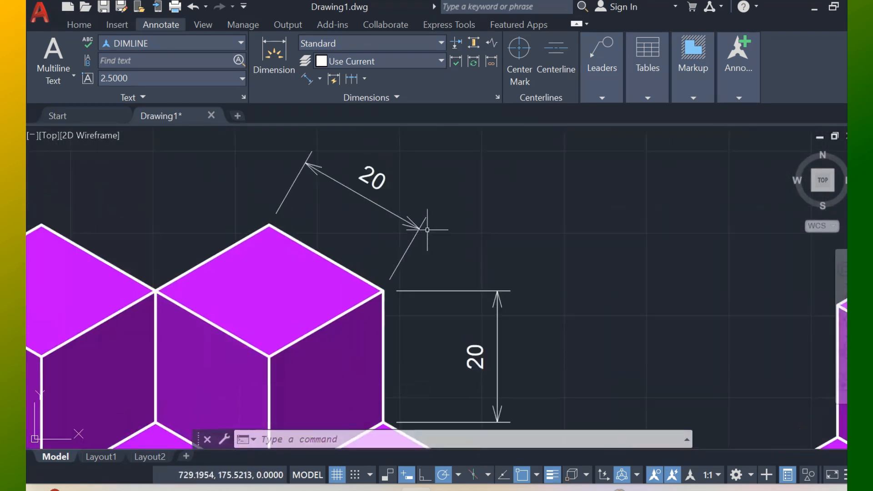
scroll(428, 229, "down", 4)
middle_click_drag(660, 303, 535, 250)
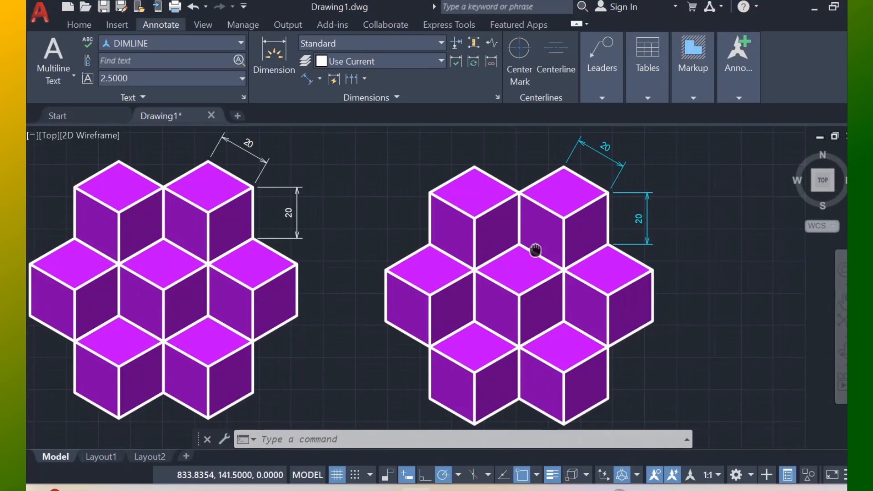
key("Escape")
key("Escape")
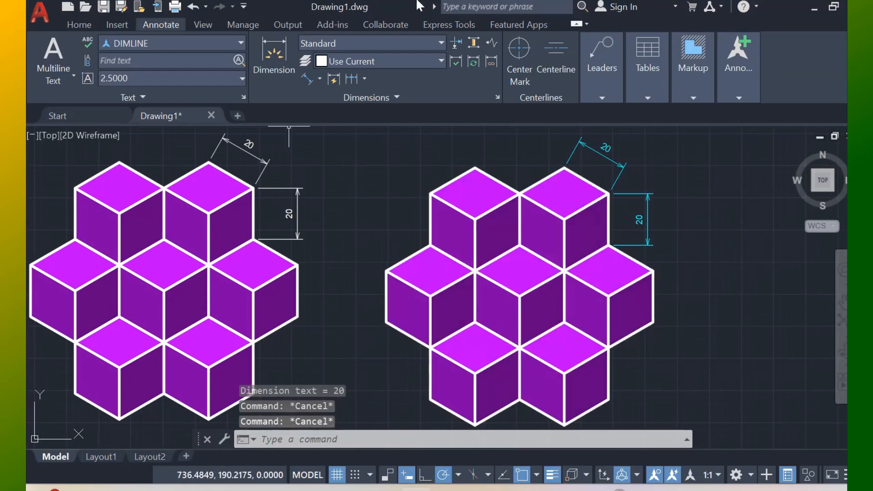
mouse_move(420, 5)
left_click(390, 25)
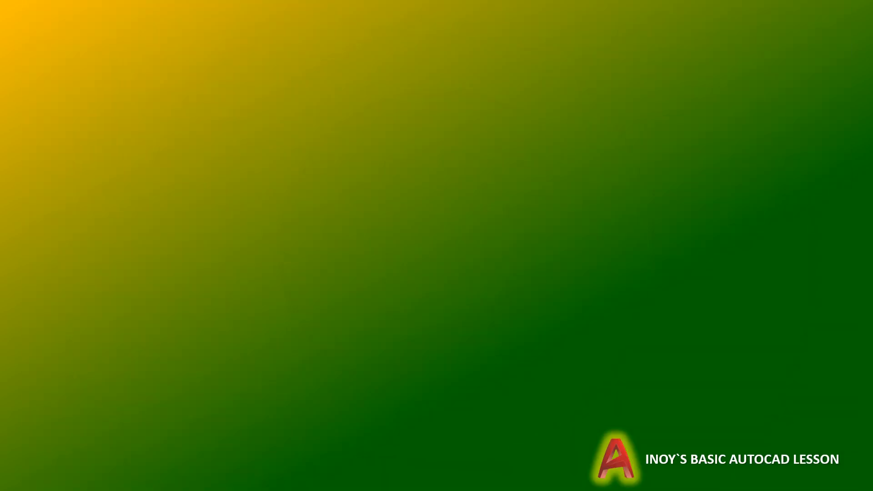